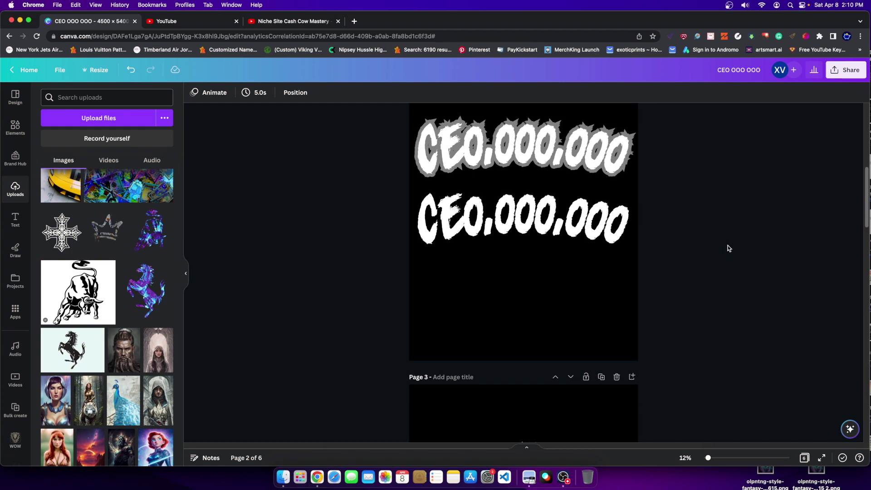
- View the exported CEO OOO OOO.png lettering in Preview and close the image
{"action": "left_click", "coordinate": [528, 478]}
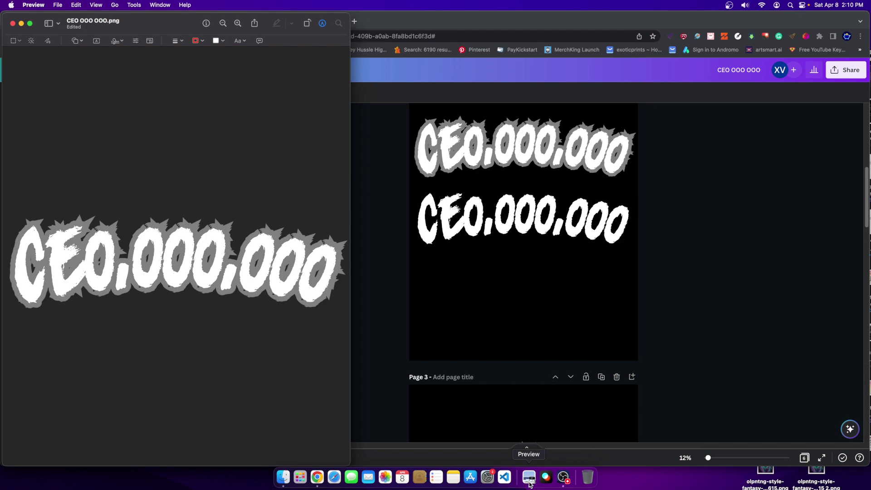
{"action": "left_click_drag", "start_coordinate": [84, 21], "coordinate": [378, 20]}
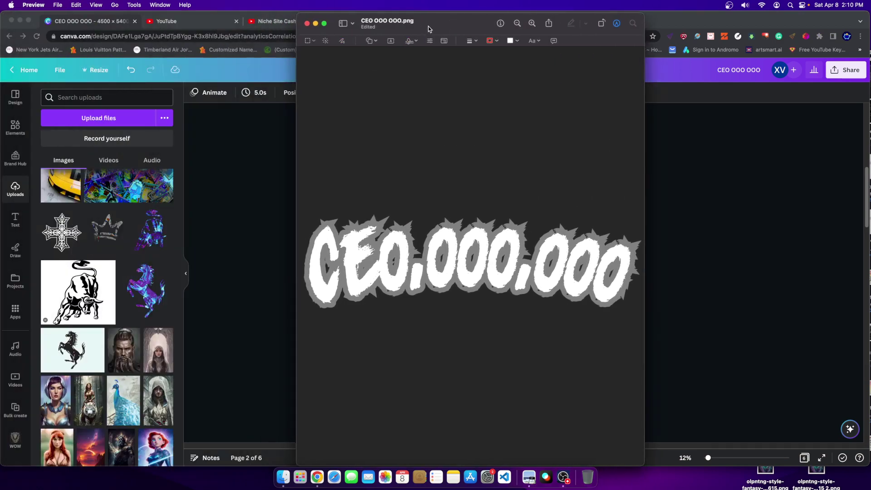
{"action": "left_click", "coordinate": [306, 23]}
- Open the two blue camo hoodie mockups from the Downloads folder together in Preview and close the folder window
{"action": "left_click", "coordinate": [283, 477]}
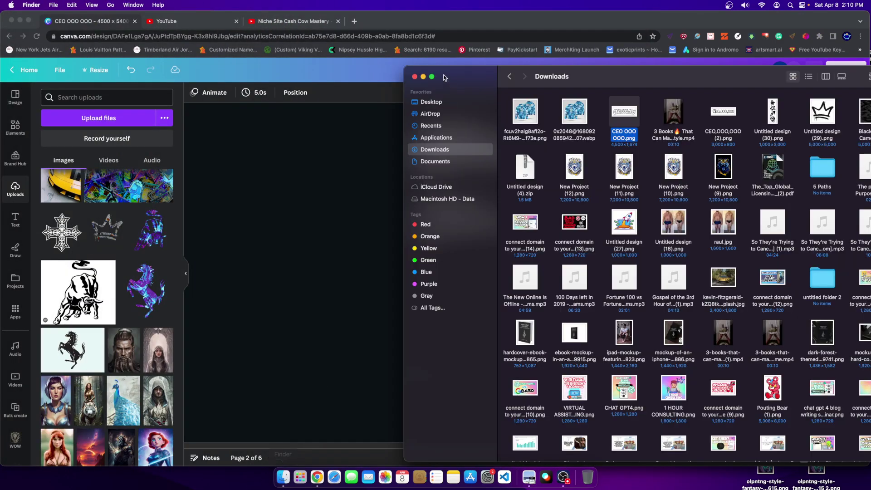
{"action": "left_click_drag", "start_coordinate": [595, 103], "coordinate": [517, 115]}
{"action": "key", "text": "super+o"}
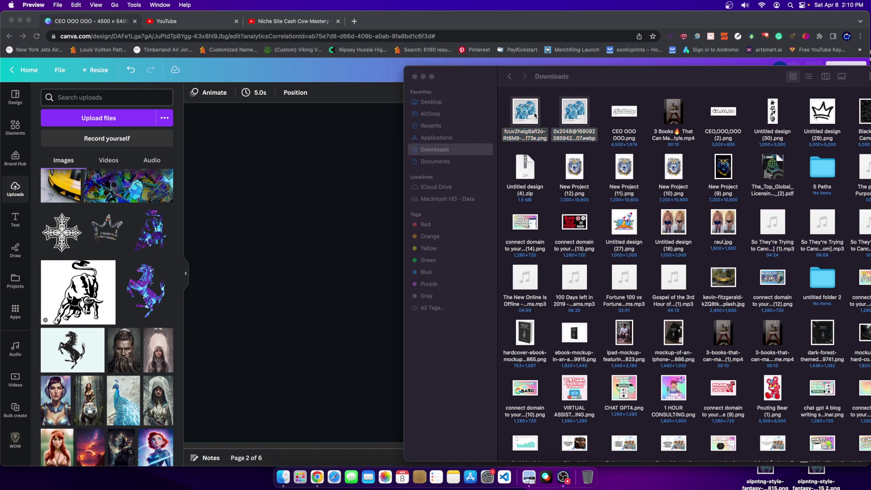
{"action": "left_click_drag", "start_coordinate": [581, 80], "coordinate": [643, 76]}
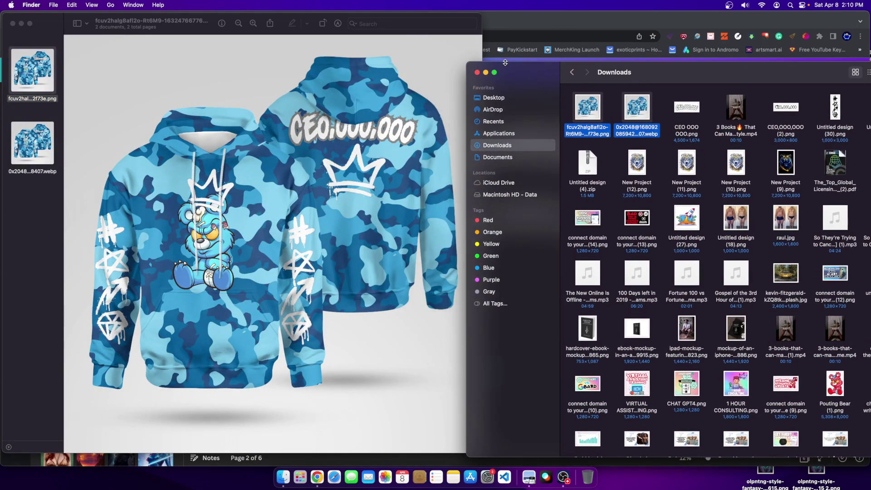
{"action": "left_click", "coordinate": [478, 73]}
{"action": "left_click", "coordinate": [238, 23]}
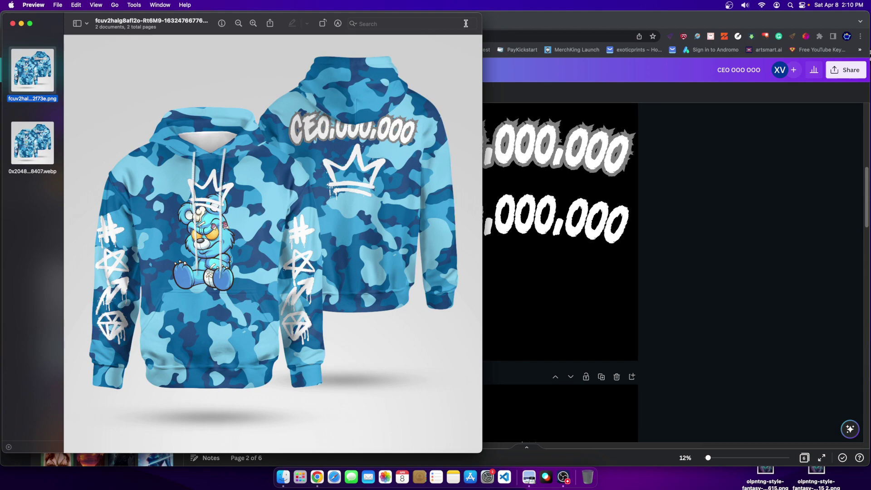
- Compare the CEO.OOO.OOO back lettering in the PNG and WEBP hoodie mockups and return to the browser
{"action": "left_click_drag", "start_coordinate": [479, 21], "coordinate": [724, 20]}
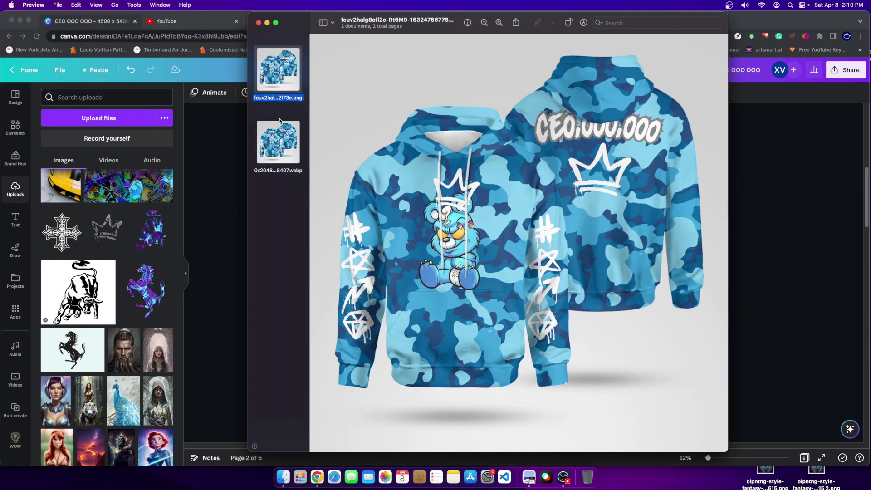
{"action": "left_click", "coordinate": [280, 122]}
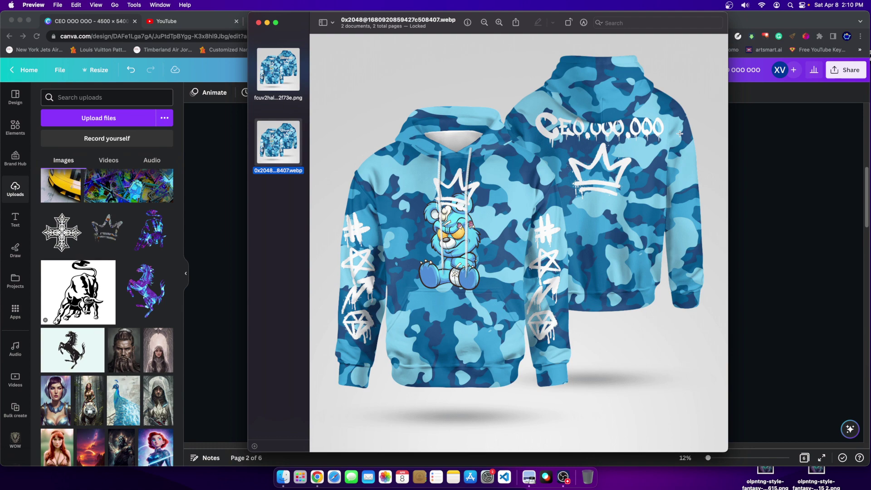
{"action": "left_click", "coordinate": [278, 79]}
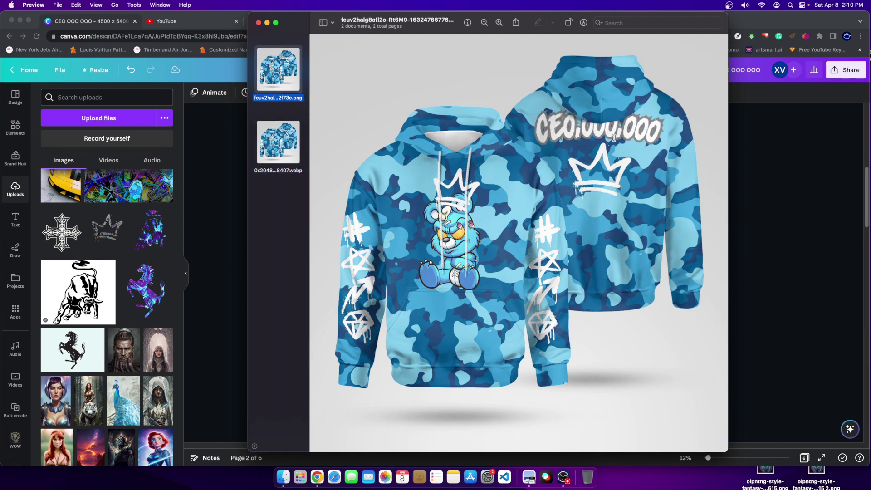
{"action": "left_click", "coordinate": [290, 146]}
{"action": "key", "text": "Up"}
{"action": "left_click", "coordinate": [794, 245]}
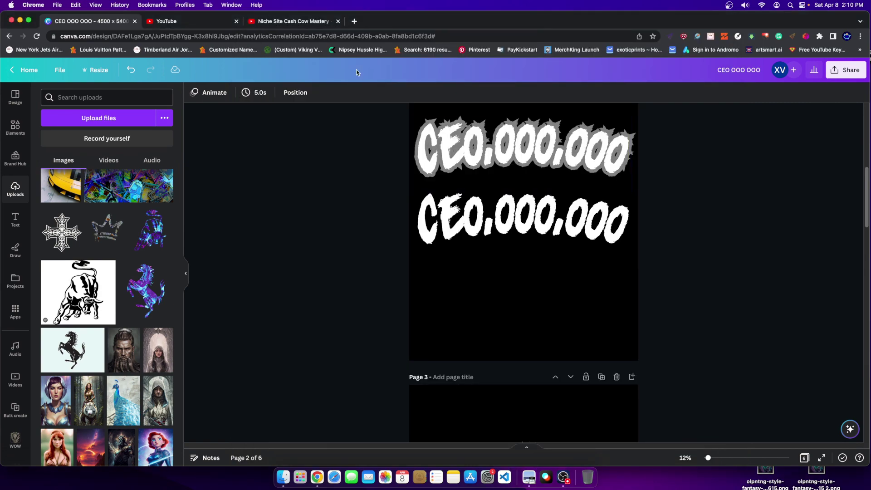
- Examine the outlined lettering on the video thumbnails of the Niche Site Cash Cow Mastery YouTube channel
{"action": "left_click", "coordinate": [284, 26]}
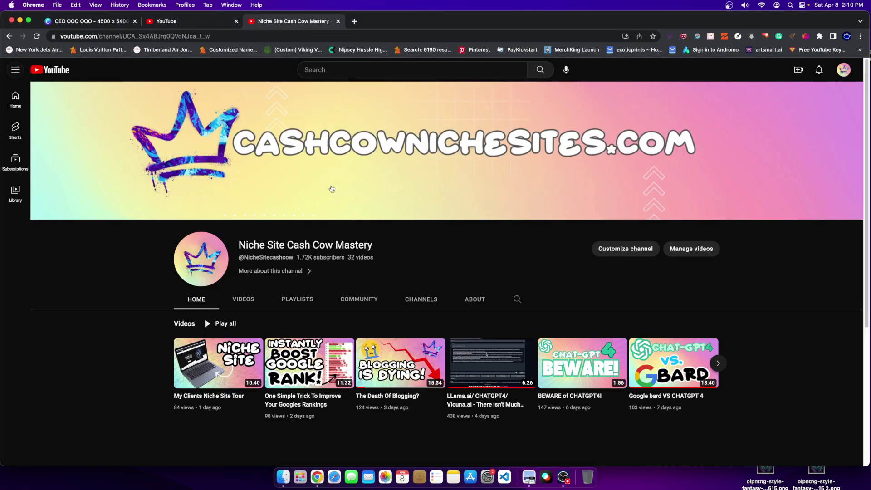
{"action": "left_click", "coordinate": [244, 299]}
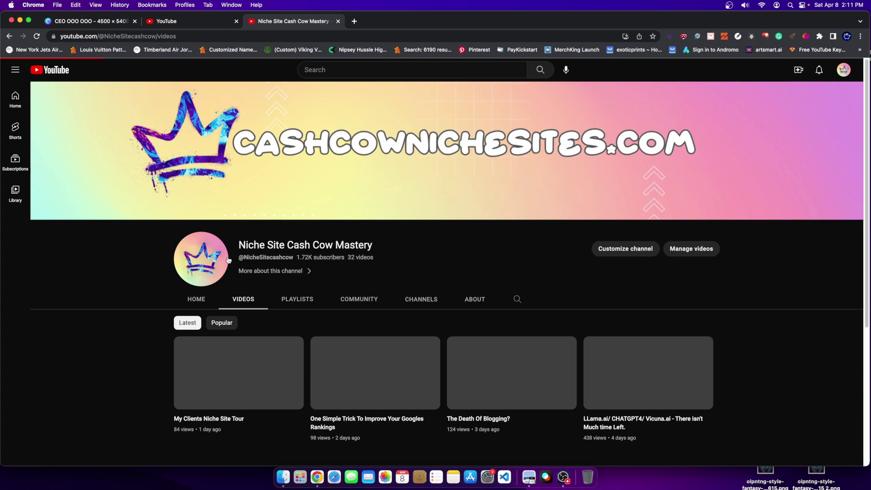
{"action": "scroll", "coordinate": [86, 207], "scroll_direction": "down", "scroll_amount": 3}
{"action": "scroll", "coordinate": [86, 207], "scroll_direction": "down", "scroll_amount": 2}
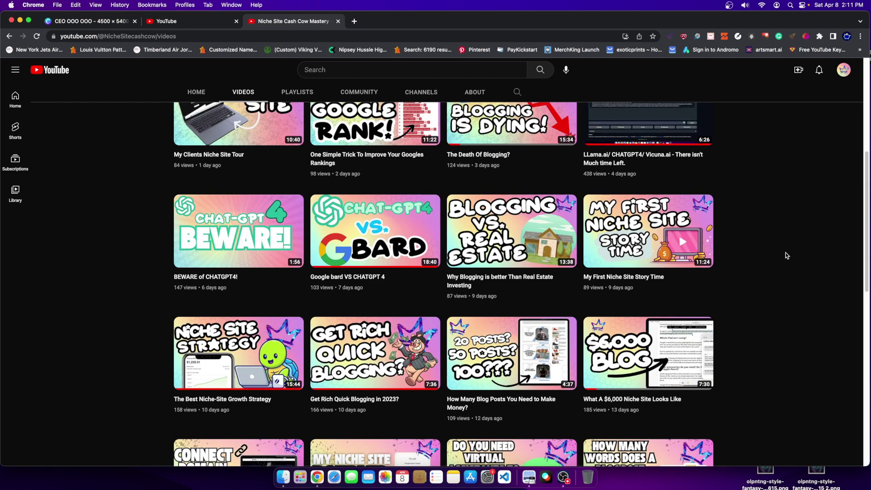
{"action": "scroll", "coordinate": [786, 255], "scroll_direction": "down", "scroll_amount": 5}
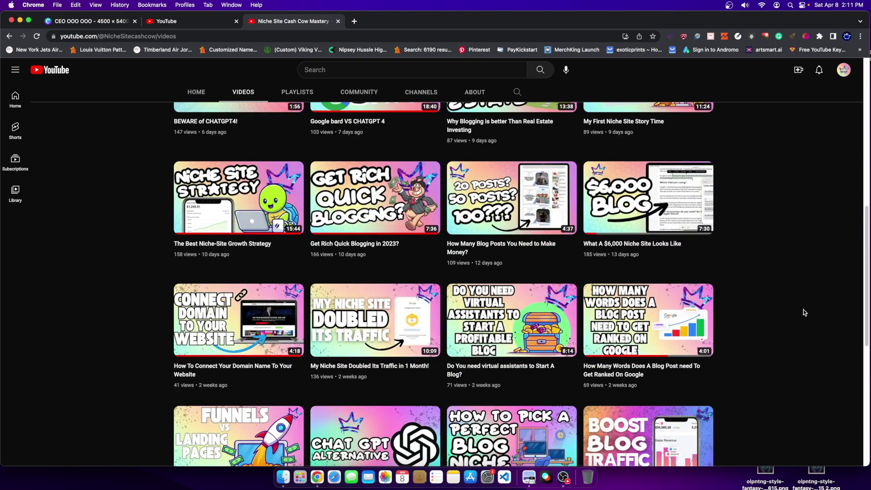
{"action": "scroll", "coordinate": [769, 301], "scroll_direction": "down", "scroll_amount": 2}
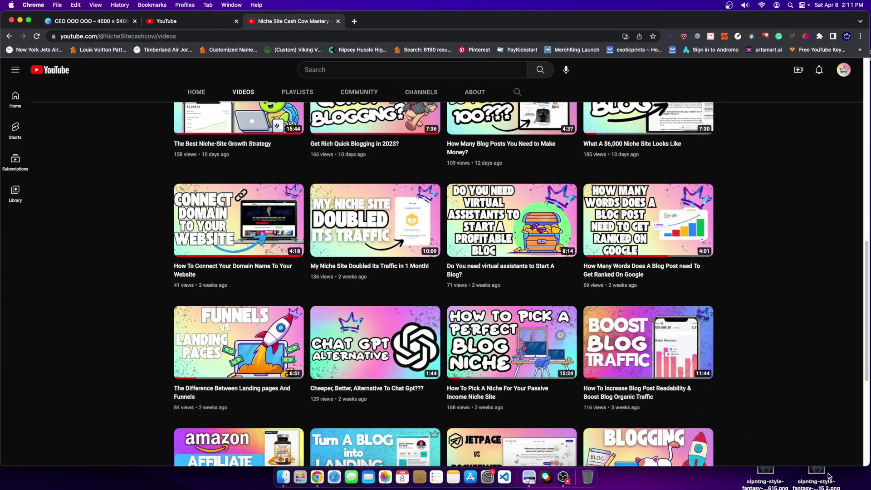
{"action": "scroll", "coordinate": [812, 357], "scroll_direction": "down", "scroll_amount": 1}
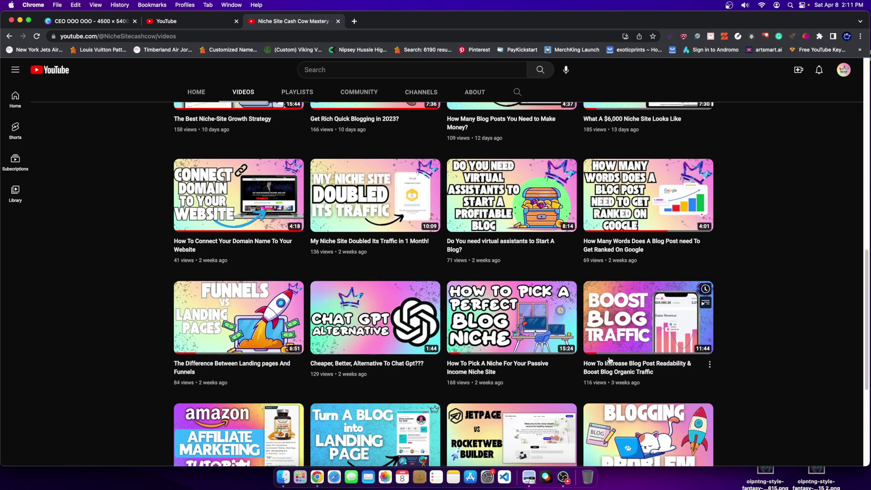
- Switch back to the Canva design and add a heading reading "fhrhtrth" below the CEO.OOO.OOO lettering on page 2
{"action": "left_click", "coordinate": [111, 23]}
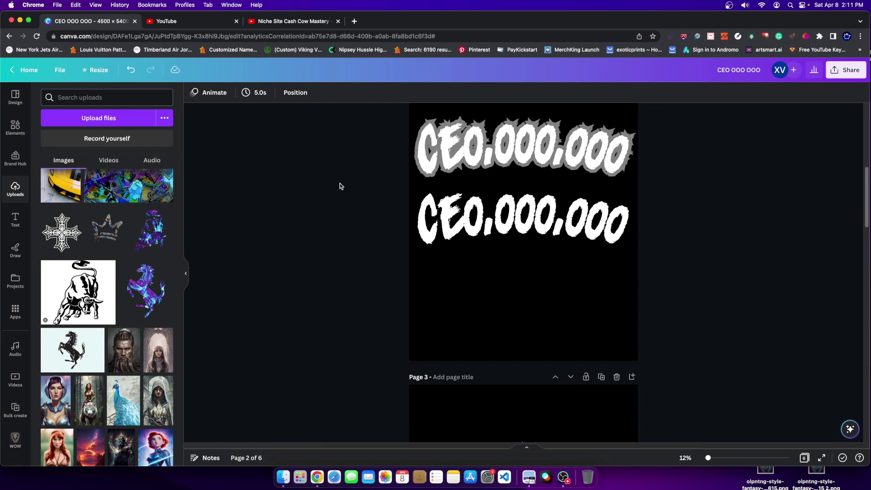
{"action": "scroll", "coordinate": [330, 185], "scroll_direction": "up", "scroll_amount": 5}
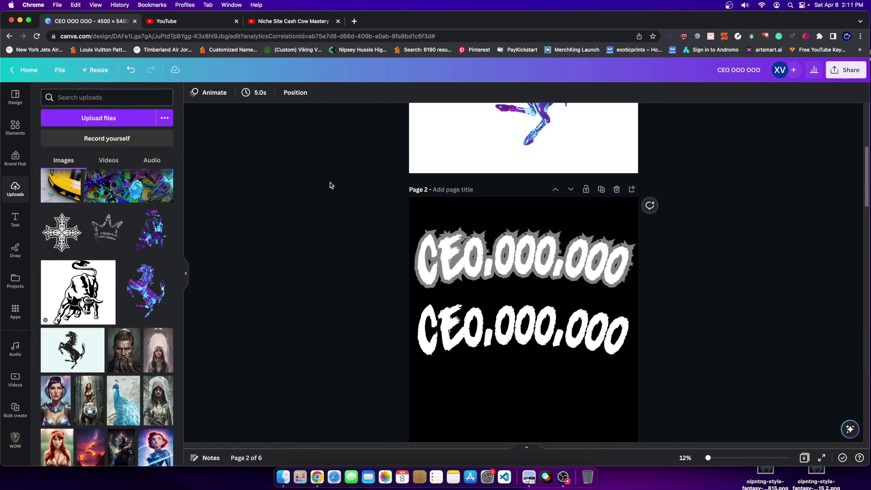
{"action": "scroll", "coordinate": [330, 184], "scroll_direction": "down", "scroll_amount": 3}
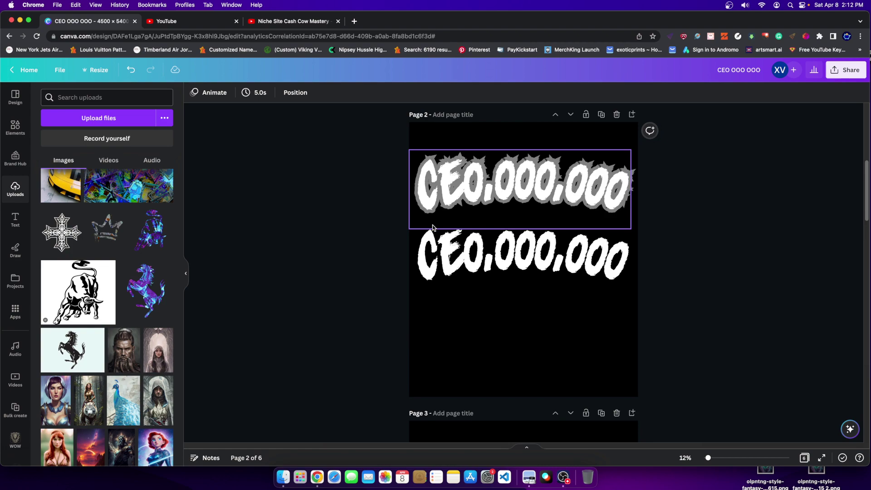
{"action": "left_click", "coordinate": [462, 265]}
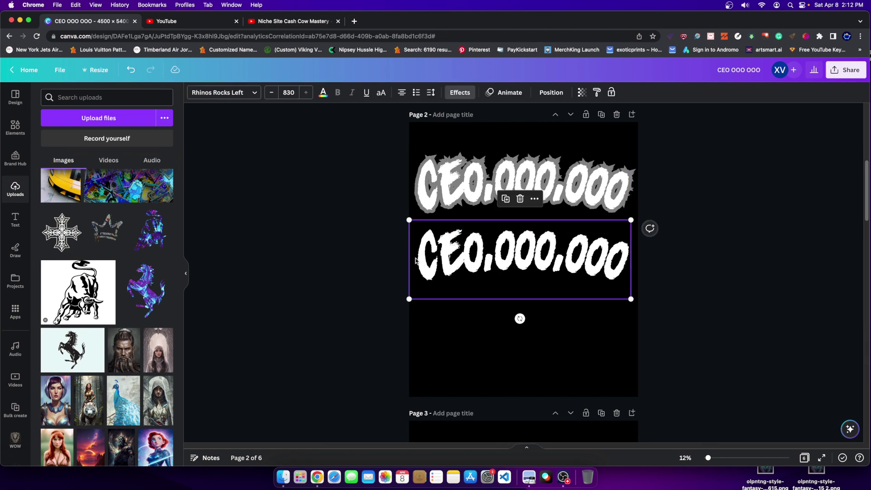
{"action": "left_click", "coordinate": [15, 220]}
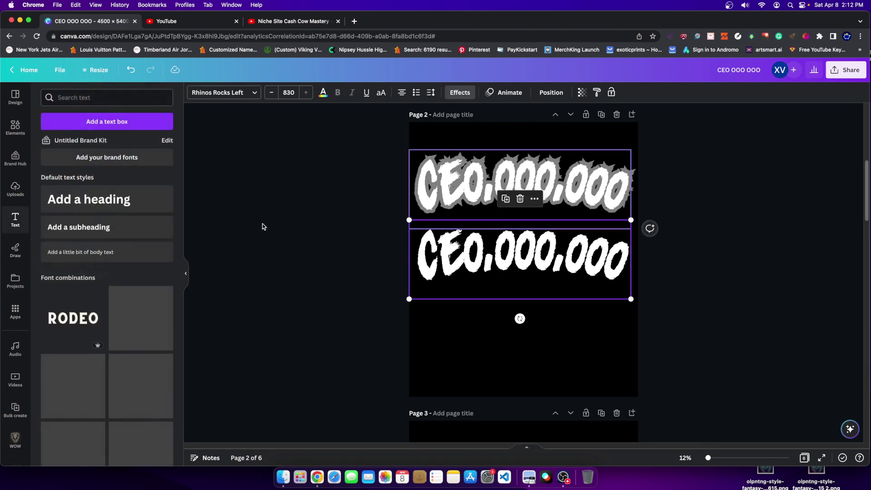
{"action": "left_click", "coordinate": [106, 193]}
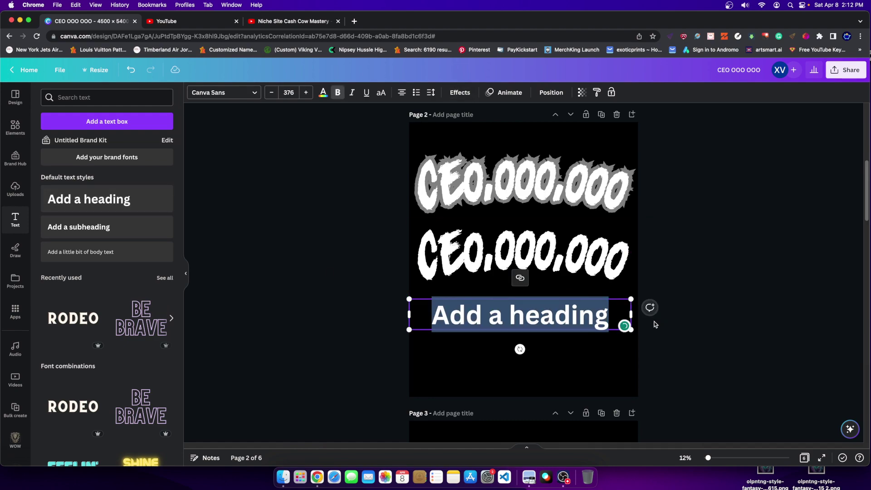
{"action": "type", "text": "fhrhtrth"}
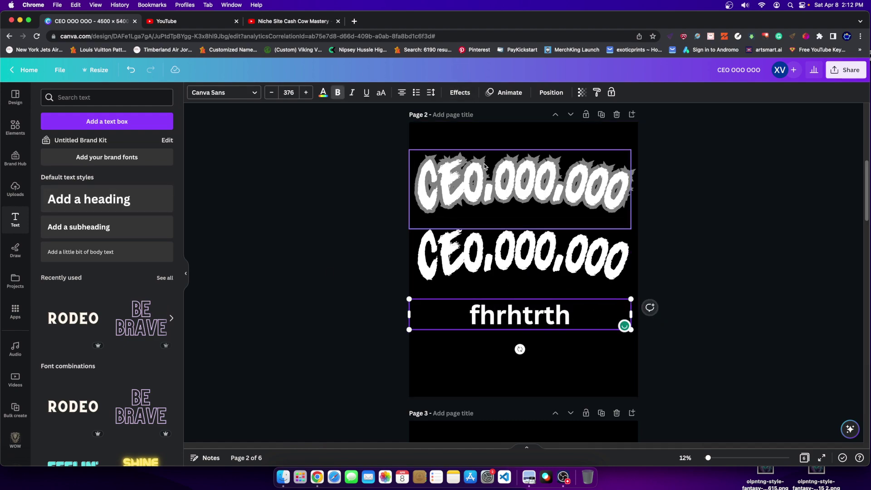
{"action": "left_click", "coordinate": [492, 140]}
{"action": "left_click", "coordinate": [530, 309]}
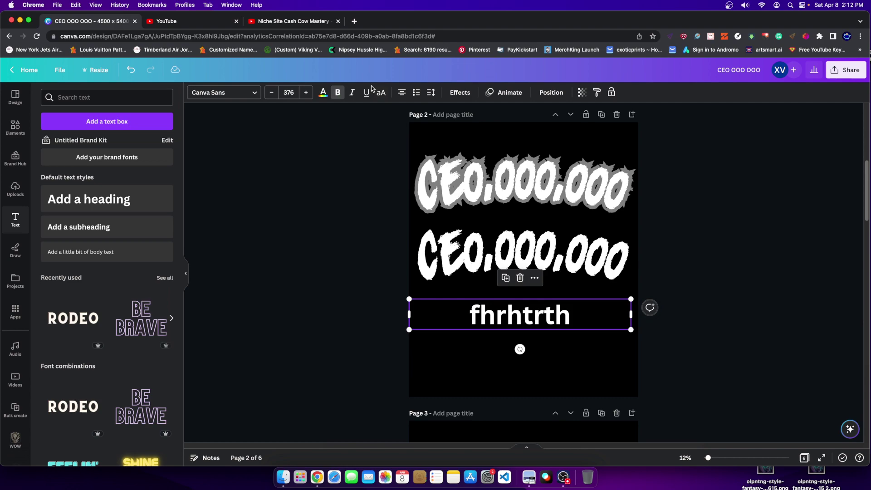
- Apply the Outline effect to the fhrhtrth heading in light blue with a thickness of 200
{"action": "left_click", "coordinate": [449, 92]}
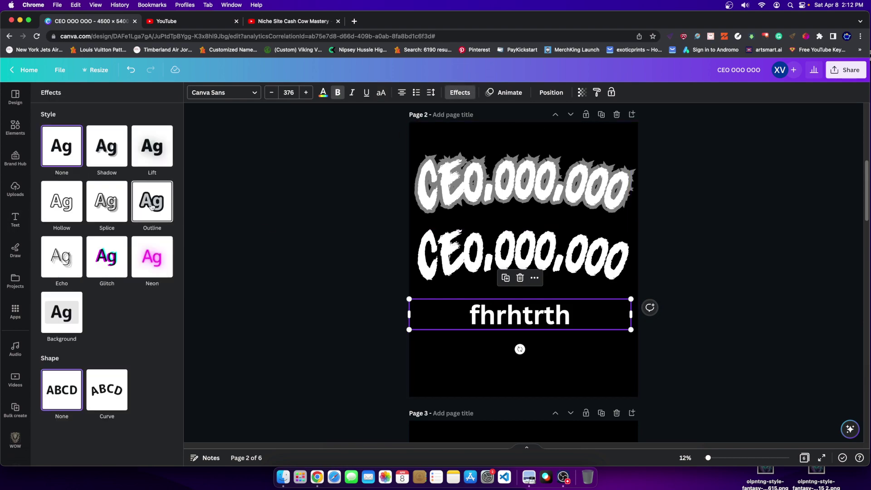
{"action": "left_click", "coordinate": [152, 206]}
{"action": "left_click", "coordinate": [166, 270]}
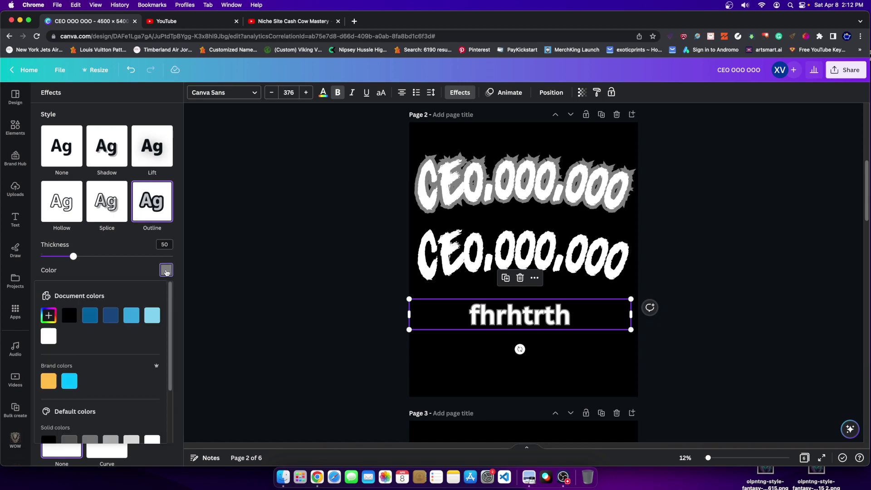
{"action": "left_click", "coordinate": [130, 318]}
{"action": "left_click_drag", "start_coordinate": [73, 256], "coordinate": [286, 286]}
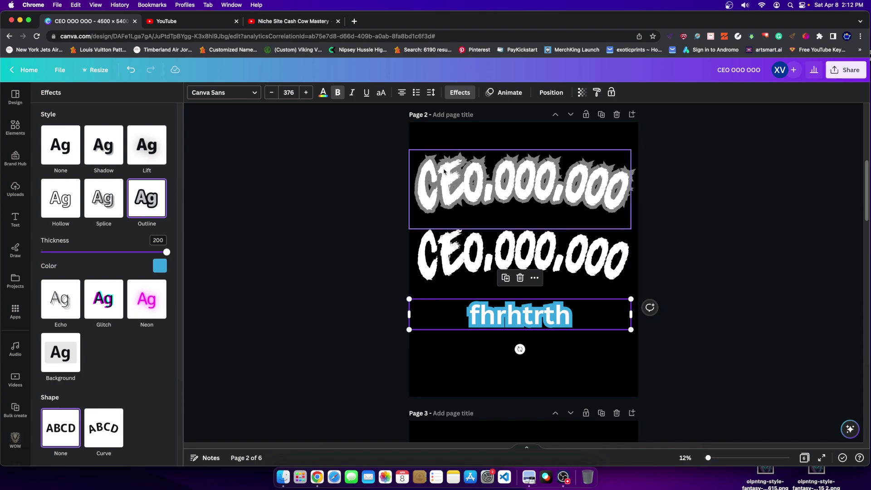
- Compare the outlines of the upper CEO.OOO.OOO lettering and the fhrhtrth heading up close at 26% zoom
{"action": "left_click", "coordinate": [463, 221]}
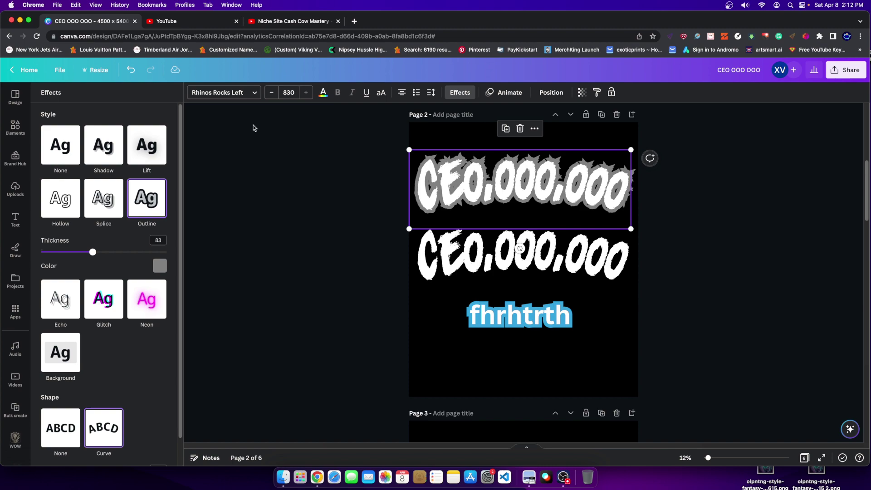
{"action": "left_click", "coordinate": [500, 323]}
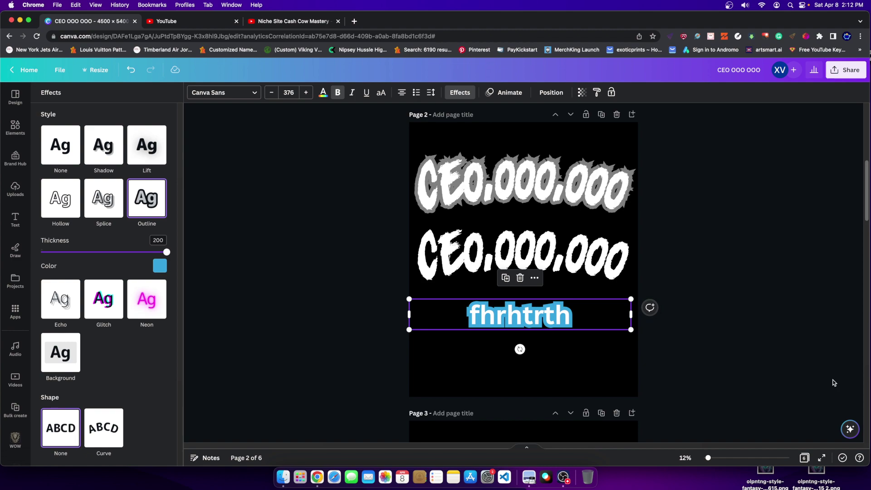
{"action": "left_click_drag", "start_coordinate": [711, 459], "coordinate": [725, 456]}
{"action": "scroll", "coordinate": [522, 272], "scroll_direction": "up", "scroll_amount": 5}
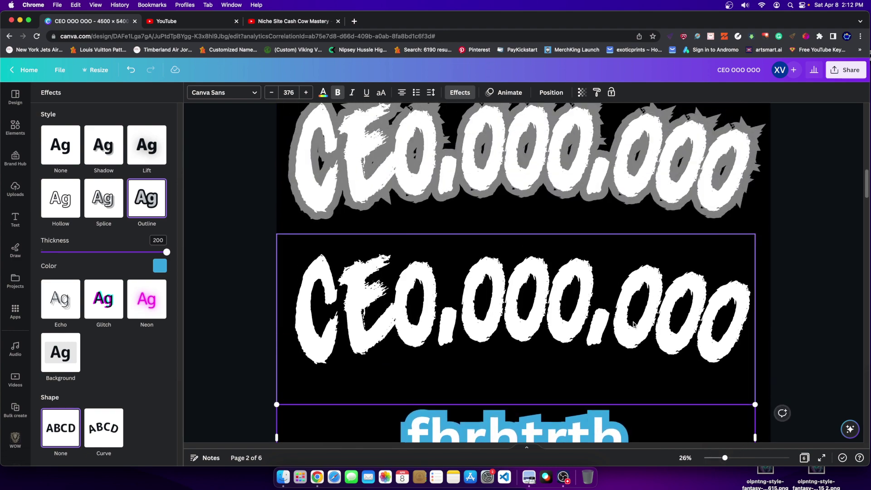
- Check the outlined lettering on the hoodie mockup in Preview again and close the mockup window
{"action": "left_click", "coordinate": [529, 477]}
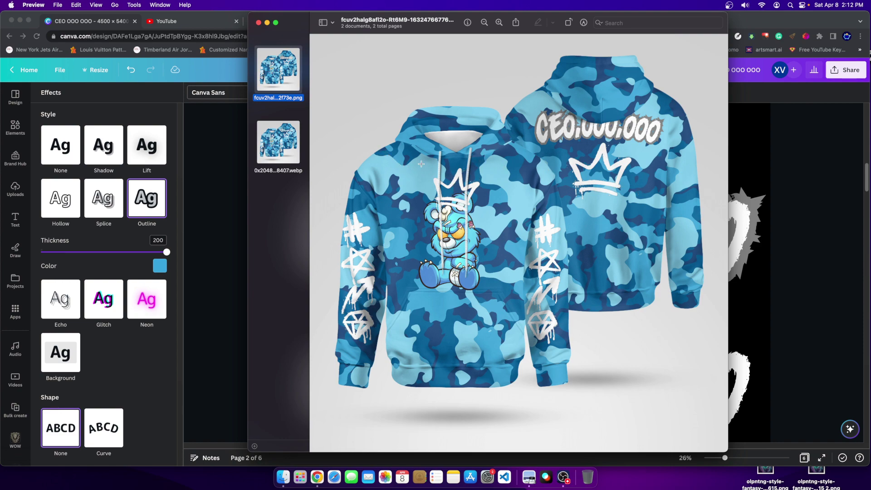
{"action": "left_click", "coordinate": [257, 23]}
{"action": "scroll", "coordinate": [600, 284], "scroll_direction": "down", "scroll_amount": 1}
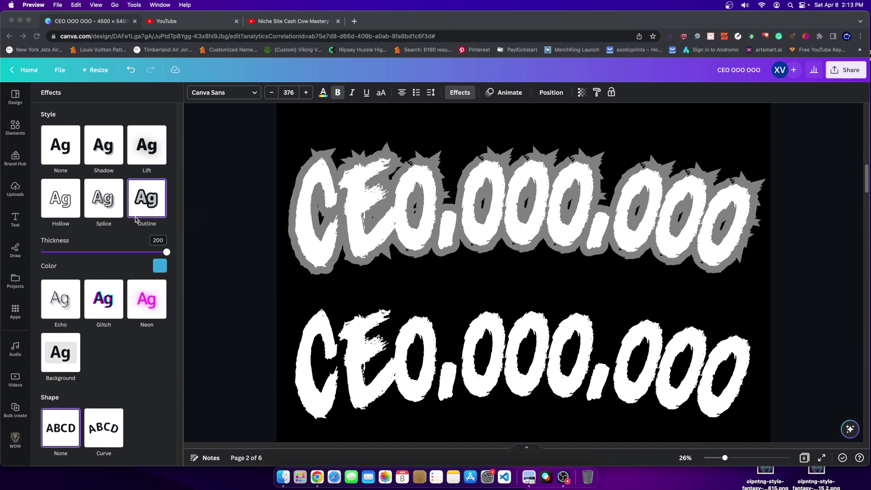
- Try a thinner outline on the fhrhtrth heading and undo the recent outline edits
{"action": "left_click", "coordinate": [65, 243]}
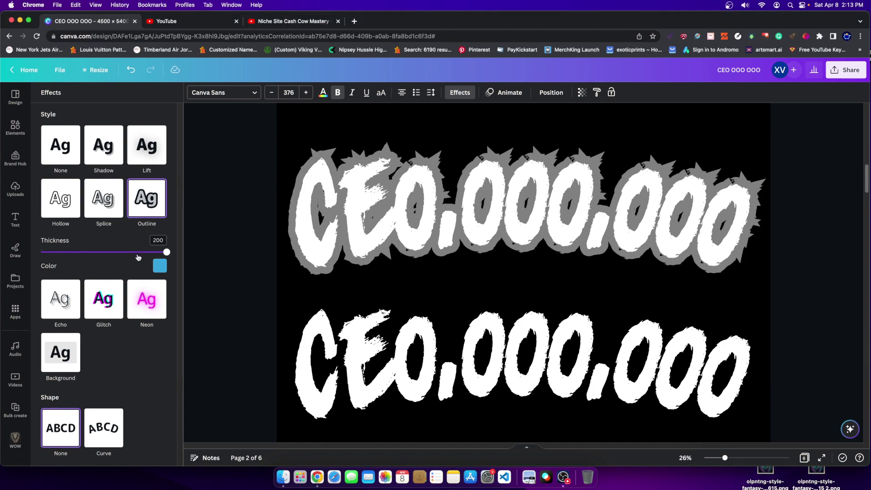
{"action": "left_click_drag", "start_coordinate": [167, 251], "coordinate": [117, 257]}
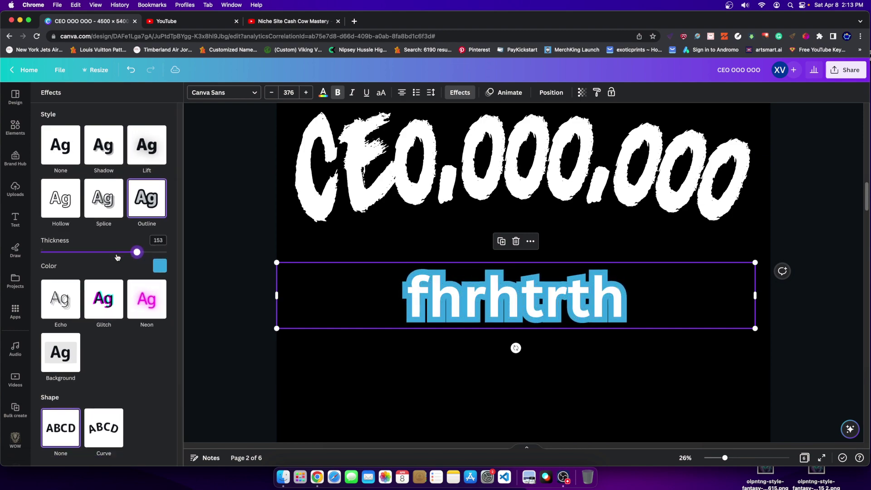
{"action": "key", "text": "super+z"}
{"action": "key", "text": "super+z"}
{"action": "key", "text": "super+z"}
{"action": "key", "text": "super+z"}
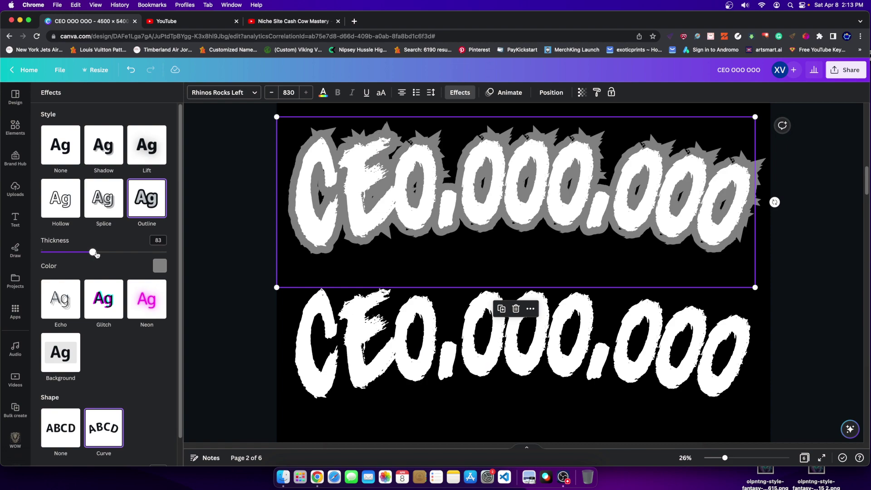
- Set the outline thickness of the upper CEO.OOO.OOO lettering on page 2 to 65
{"action": "mouse_move", "coordinate": [95, 254]}
{"action": "left_mouse_down"}
{"action": "mouse_move", "coordinate": [204, 256]}
{"action": "mouse_move", "coordinate": [64, 250]}
{"action": "mouse_move", "coordinate": [99, 251]}
{"action": "mouse_move", "coordinate": [82, 253]}
{"action": "left_mouse_up"}
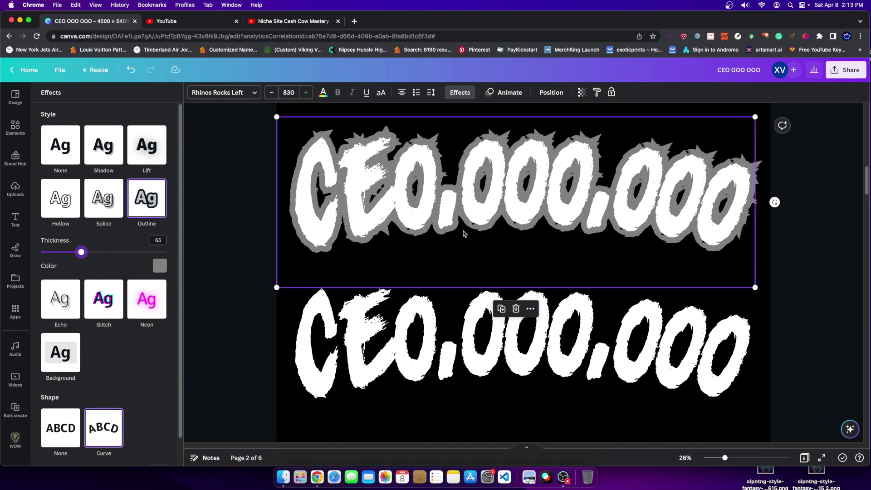
{"action": "scroll", "coordinate": [464, 234], "scroll_direction": "down", "scroll_amount": 1}
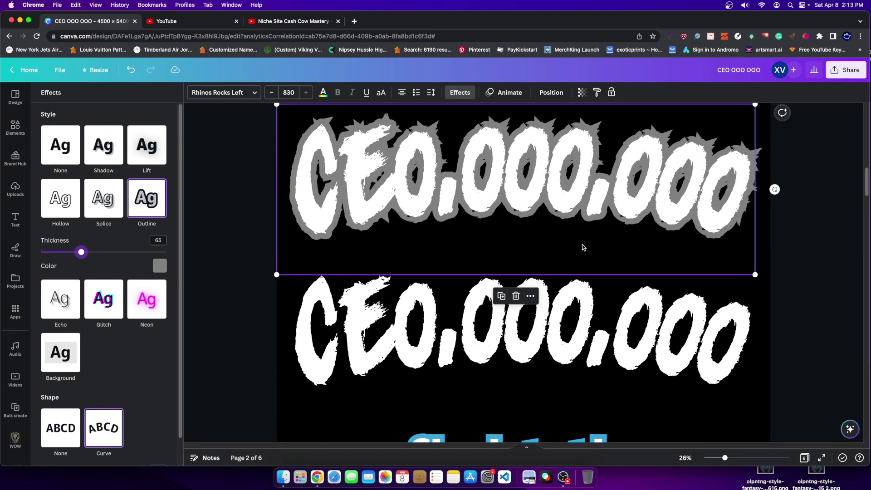
- Look through the design's pages at 10% zoom and examine the outlined lettering and horse image on page 1
{"action": "scroll", "coordinate": [580, 247], "scroll_direction": "down", "scroll_amount": 2}
{"action": "scroll", "coordinate": [578, 283], "scroll_direction": "down", "scroll_amount": 20}
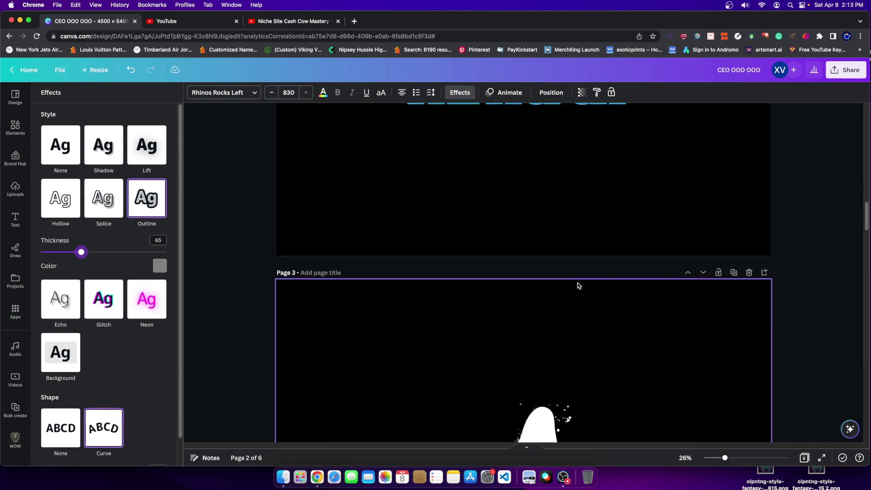
{"action": "scroll", "coordinate": [692, 429], "scroll_direction": "down", "scroll_amount": 10}
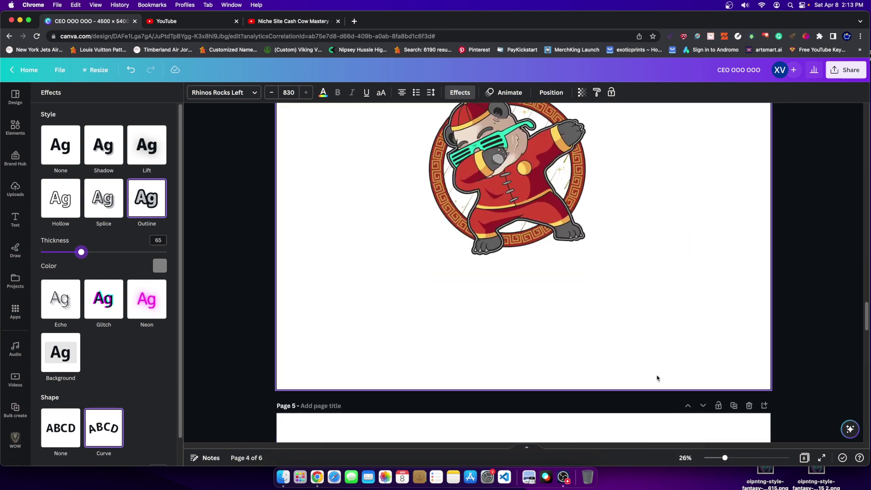
{"action": "left_click_drag", "start_coordinate": [727, 458], "coordinate": [704, 458]}
{"action": "scroll", "coordinate": [636, 381], "scroll_direction": "down", "scroll_amount": 4}
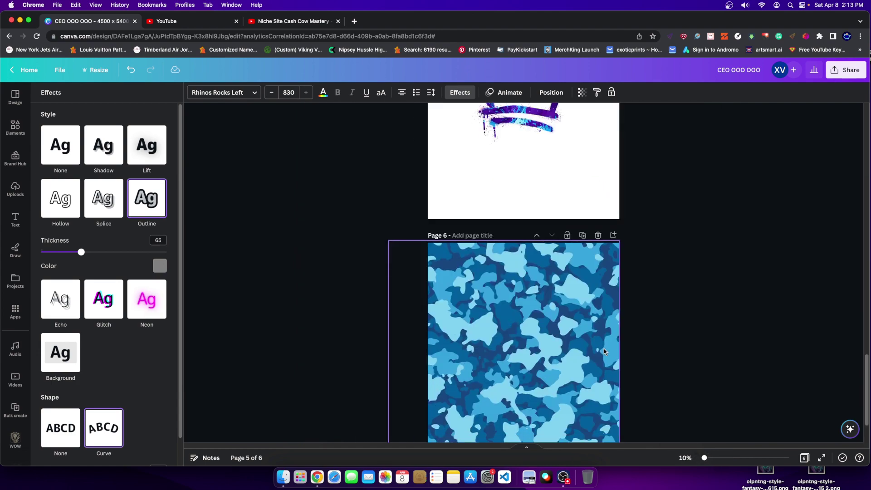
{"action": "scroll", "coordinate": [604, 349], "scroll_direction": "up", "scroll_amount": 15}
{"action": "scroll", "coordinate": [597, 346], "scroll_direction": "up", "scroll_amount": 2}
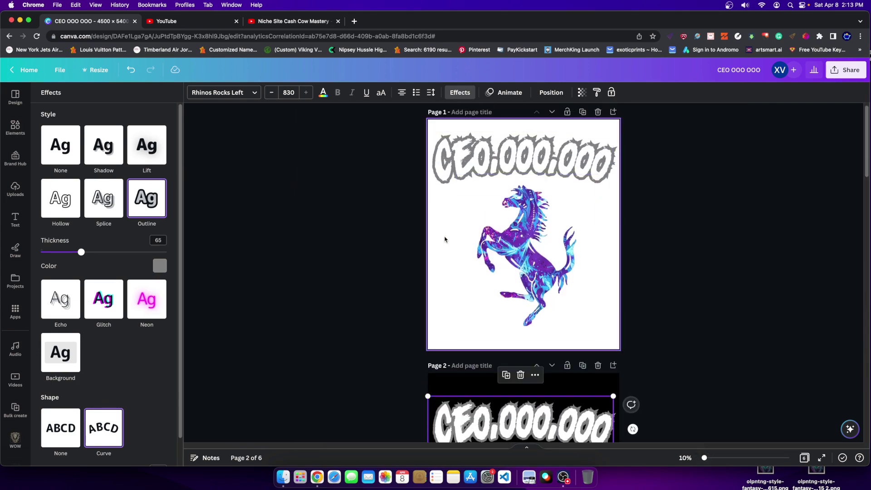
{"action": "left_click", "coordinate": [568, 223]}
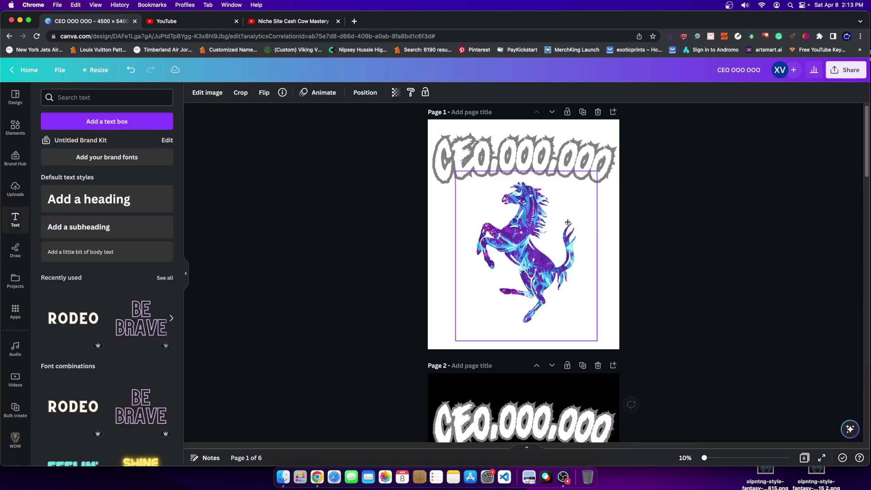
{"action": "left_click", "coordinate": [584, 144]}
{"action": "left_click", "coordinate": [497, 210]}
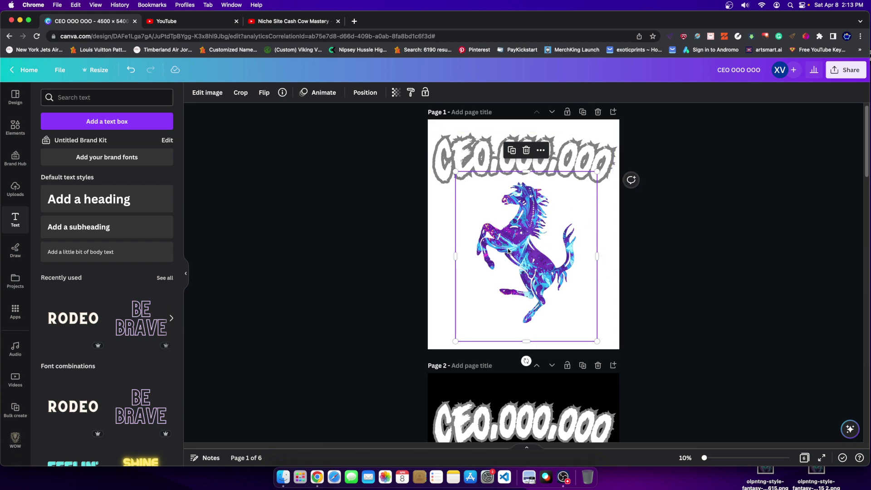
- Open the autopilotpassiveincome.com website in a new browser tab
{"action": "left_click", "coordinate": [354, 21]}
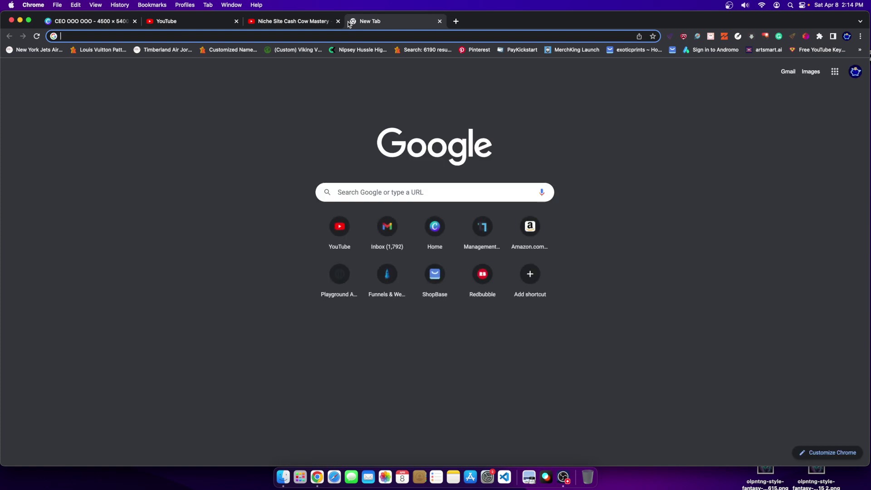
{"action": "type", "text": "a"}
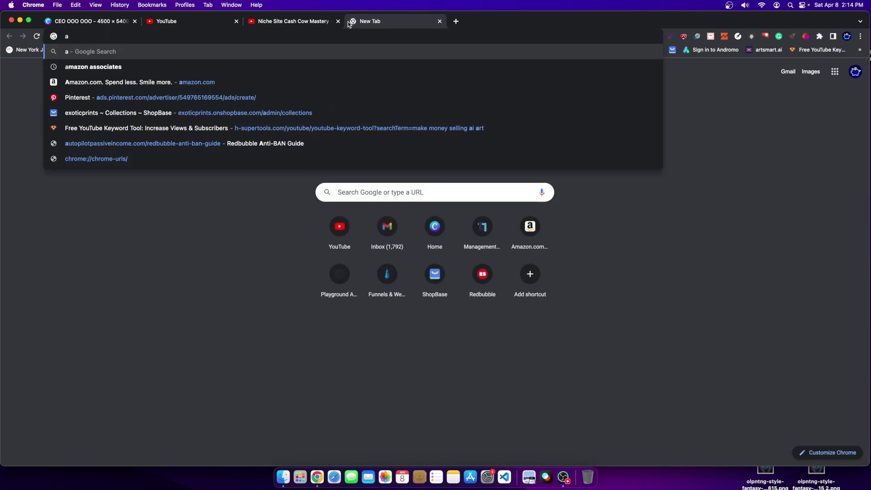
{"action": "type", "text": "uto"}
{"action": "key", "text": "Return"}
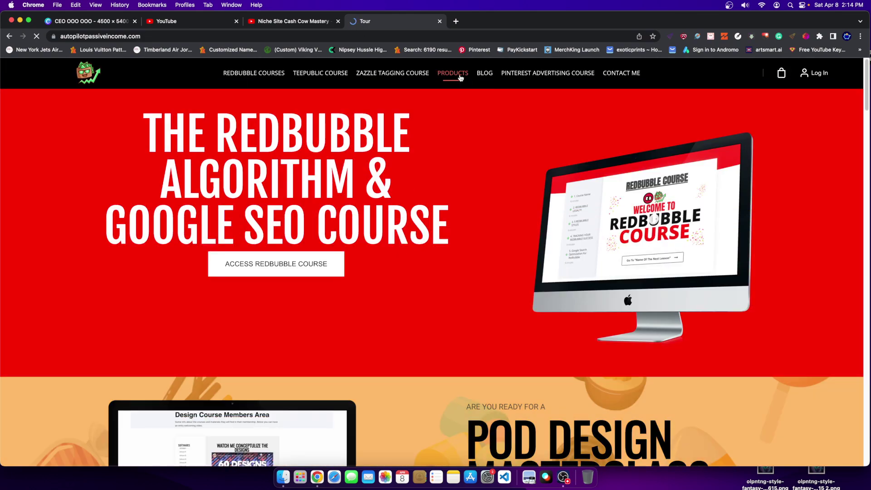
- Find the Blend Designs Mini Course among the site's products and open its product page
{"action": "left_click", "coordinate": [458, 72]}
{"action": "scroll", "coordinate": [508, 243], "scroll_direction": "down", "scroll_amount": 5}
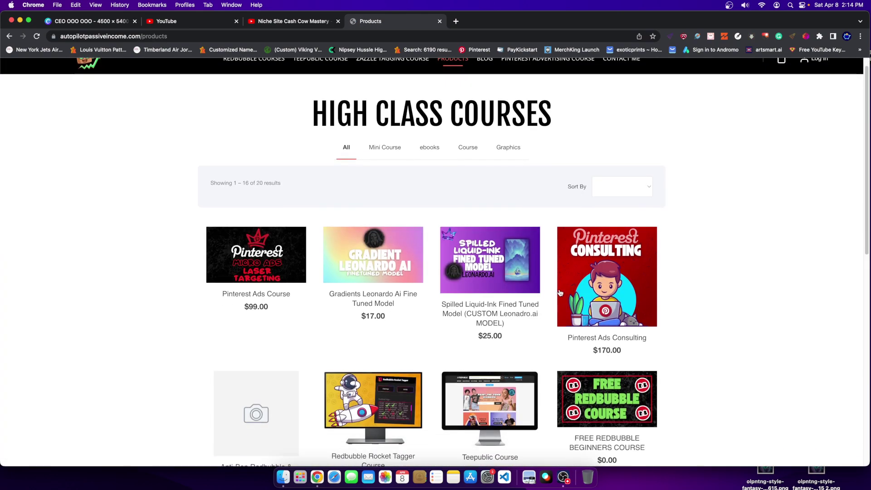
{"action": "scroll", "coordinate": [488, 276], "scroll_direction": "down", "scroll_amount": 10}
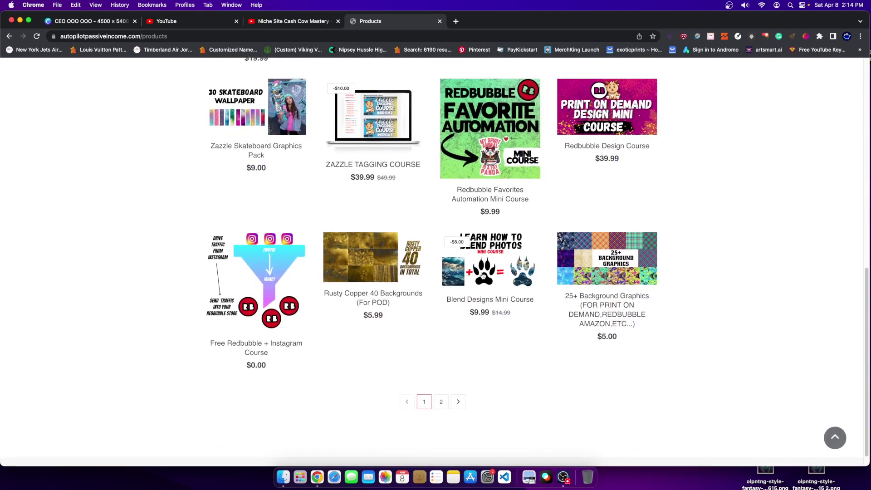
{"action": "left_click", "coordinate": [457, 256]}
{"action": "scroll", "coordinate": [309, 260], "scroll_direction": "down", "scroll_amount": 4}
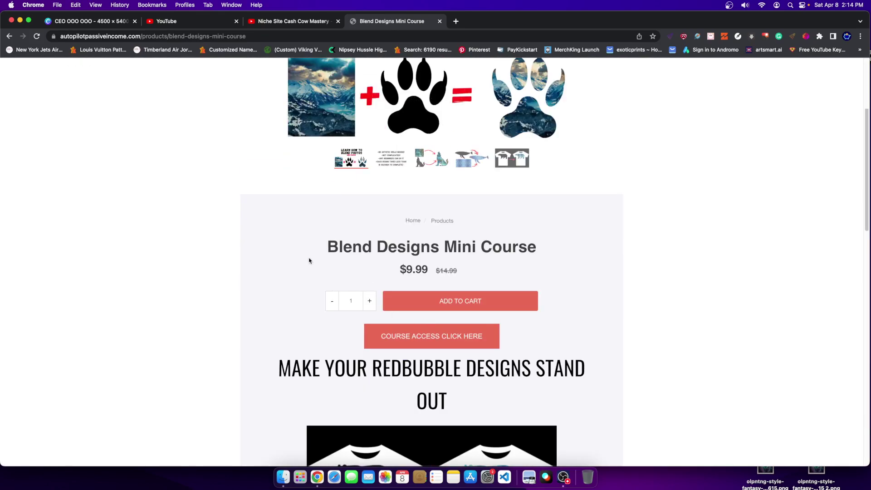
- View the first three Blend Designs Mini Course preview images enlarged and close the image viewer
{"action": "scroll", "coordinate": [414, 251], "scroll_direction": "up", "scroll_amount": 5}
{"action": "left_click", "coordinate": [318, 290]}
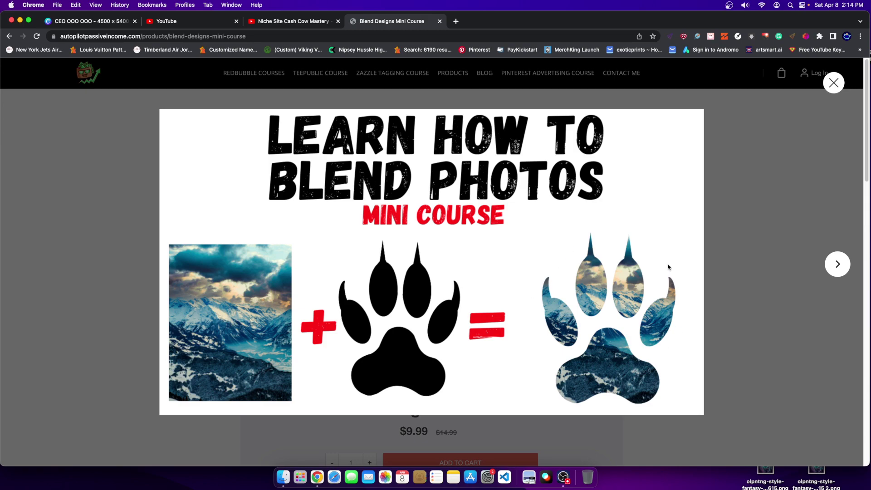
{"action": "left_click", "coordinate": [838, 264]}
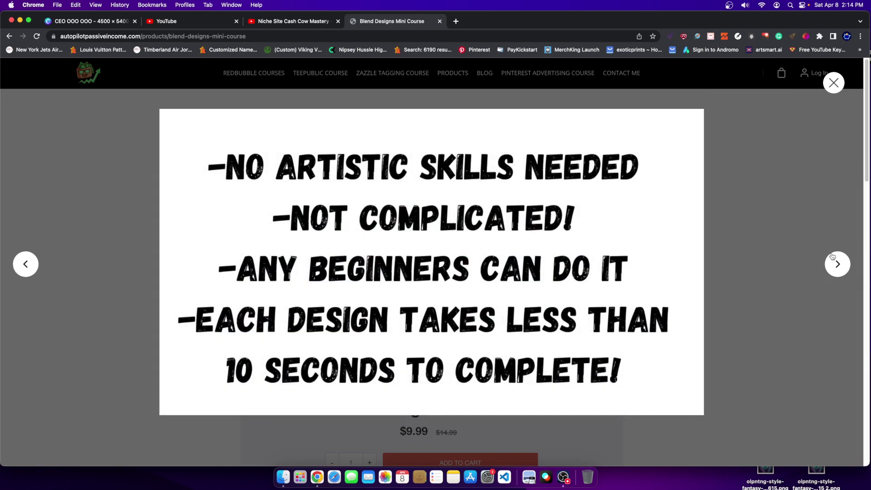
{"action": "left_click", "coordinate": [835, 259]}
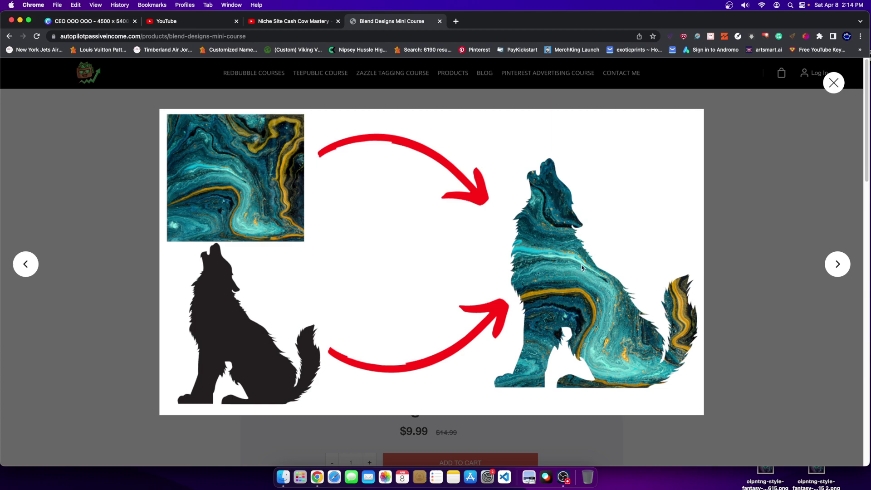
{"action": "left_click", "coordinate": [809, 191]}
- Switch back to the Canva design and reposition the horse image slightly below the lettering on page 1
{"action": "left_click", "coordinate": [88, 21]}
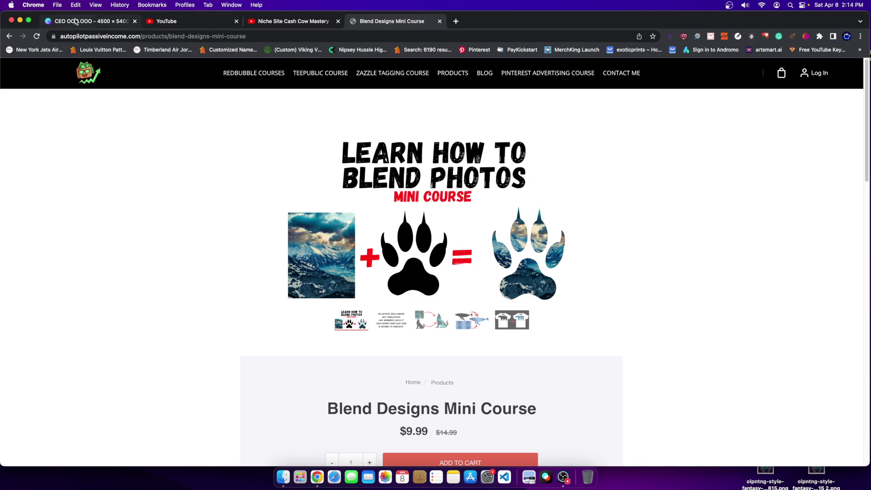
{"action": "left_click_drag", "start_coordinate": [539, 241], "coordinate": [540, 219]}
- Recolour the CEO.OOO.OOO lettering on page 1 with the purple taken from the horse image's photo colours
{"action": "left_click", "coordinate": [453, 168]}
{"action": "left_click", "coordinate": [323, 92]}
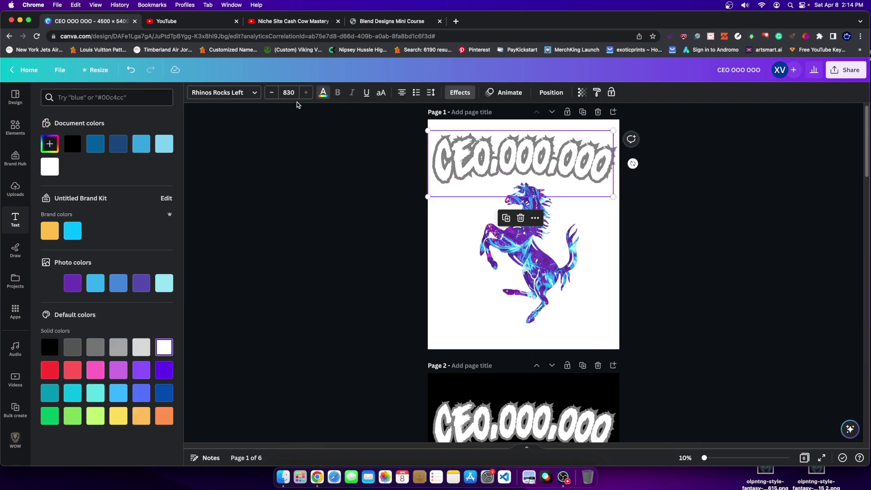
{"action": "left_click", "coordinate": [74, 284]}
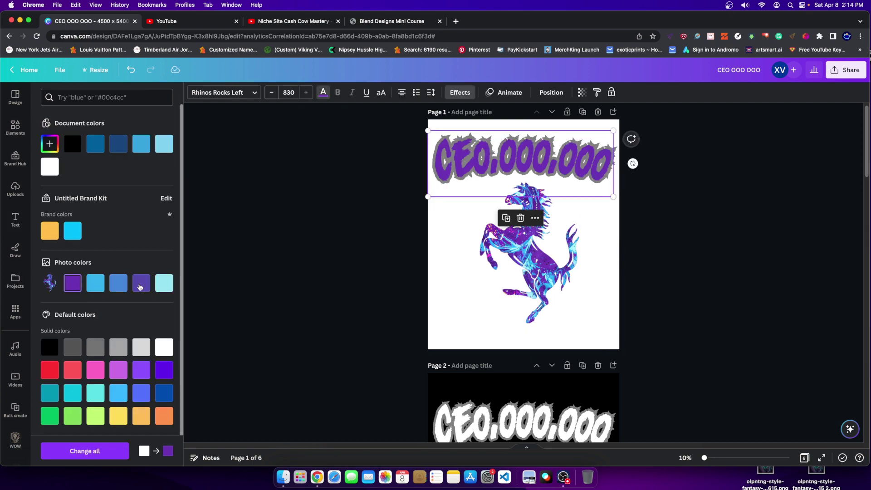
{"action": "left_click", "coordinate": [160, 348]}
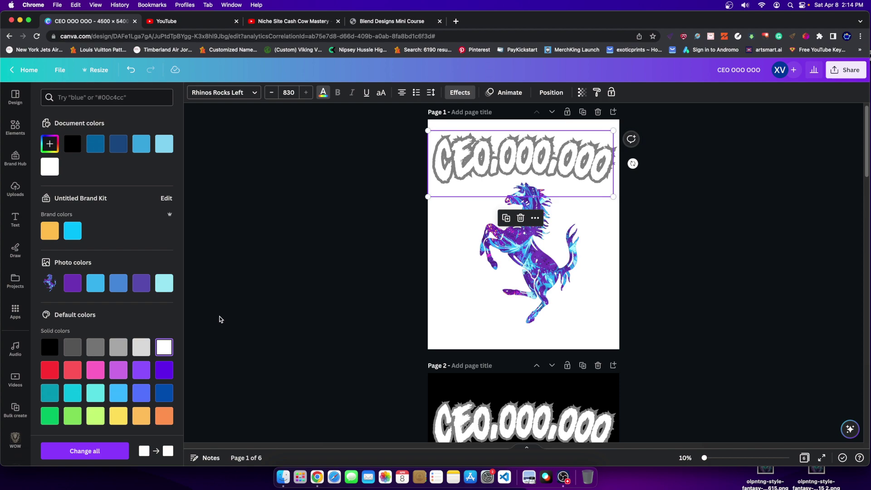
{"action": "left_click", "coordinate": [81, 287]}
{"action": "left_click", "coordinate": [96, 283]}
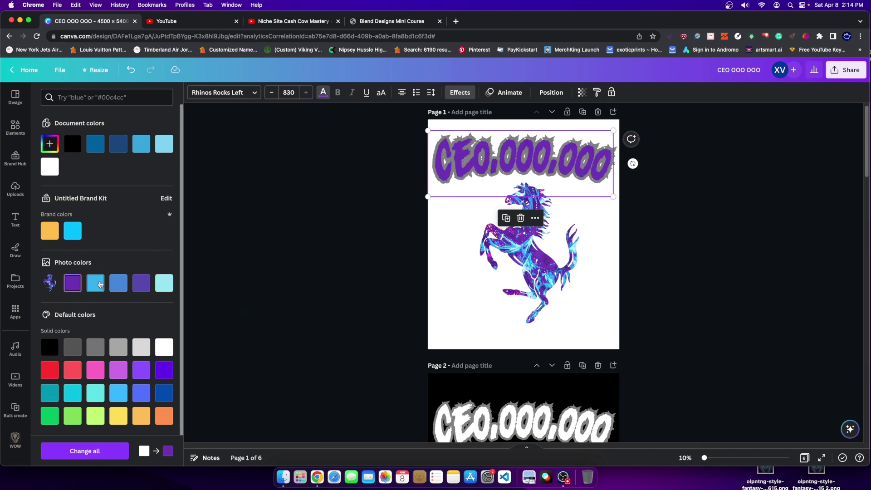
{"action": "left_click", "coordinate": [77, 289]}
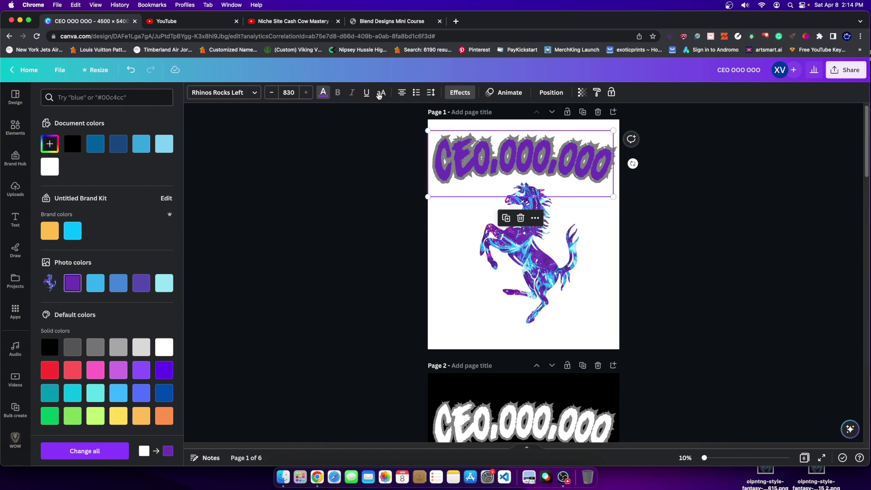
- Change the outline colour of the page 1 CEO.OOO.OOO lettering to the document's light blue
{"action": "left_click", "coordinate": [460, 92]}
{"action": "left_click", "coordinate": [160, 266]}
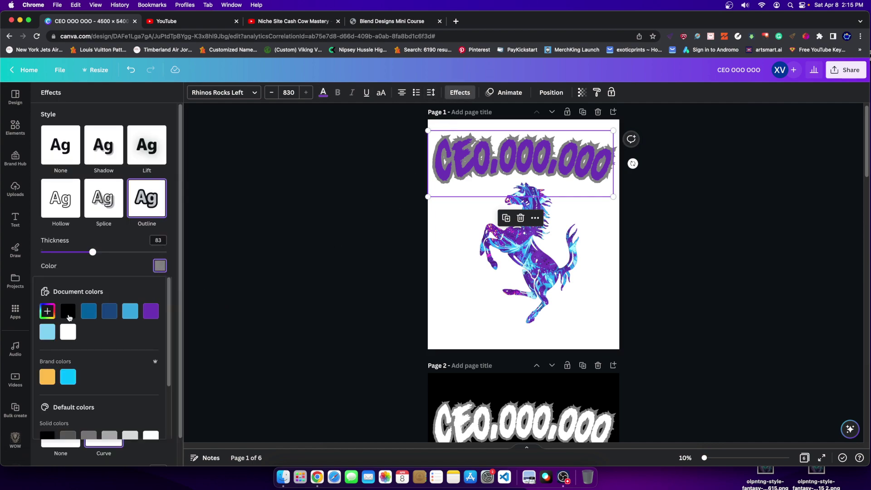
{"action": "left_click", "coordinate": [47, 311]}
{"action": "left_click", "coordinate": [158, 297]}
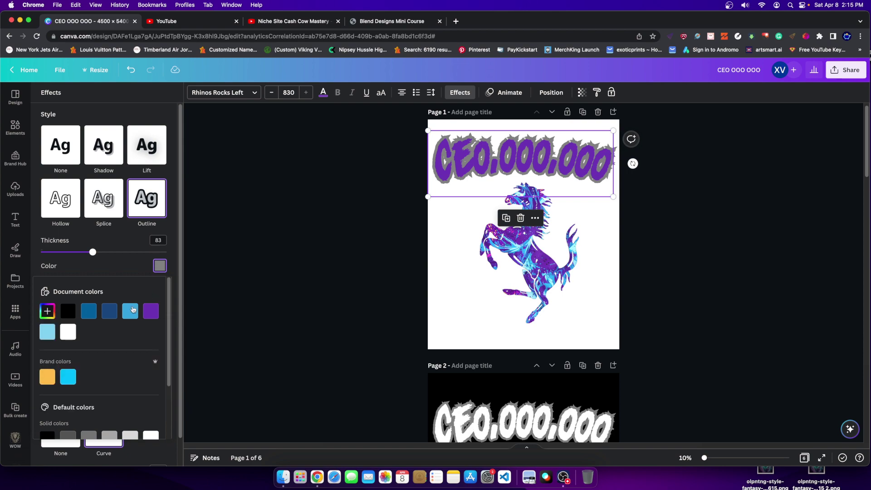
{"action": "left_click", "coordinate": [48, 332]}
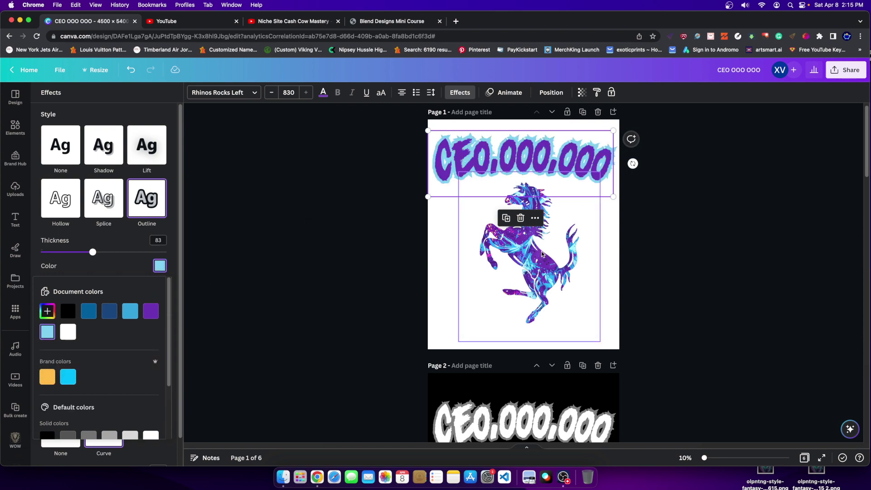
- Set the page 1 lettering's fill colour to white and move the lettering slightly down towards the horse
{"action": "left_click", "coordinate": [522, 200]}
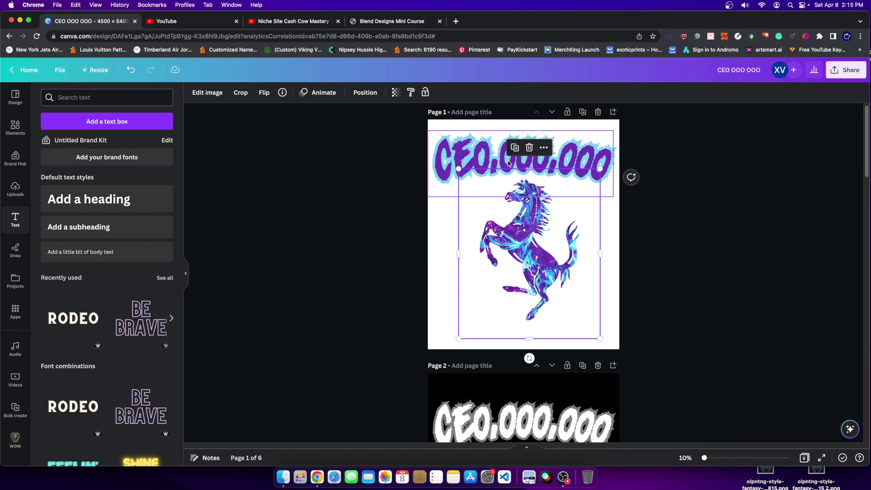
{"action": "left_click", "coordinate": [456, 146]}
{"action": "left_click", "coordinate": [323, 92]}
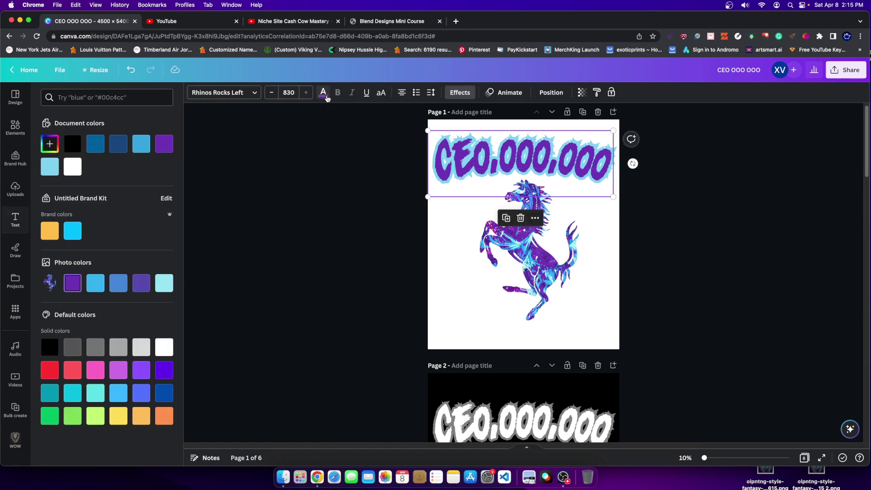
{"action": "left_click", "coordinate": [164, 347]}
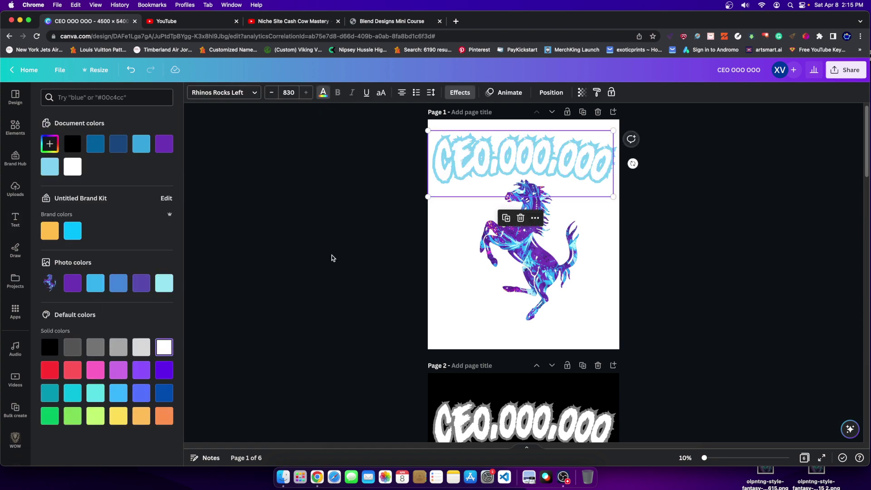
{"action": "left_click_drag", "start_coordinate": [502, 163], "coordinate": [501, 168]}
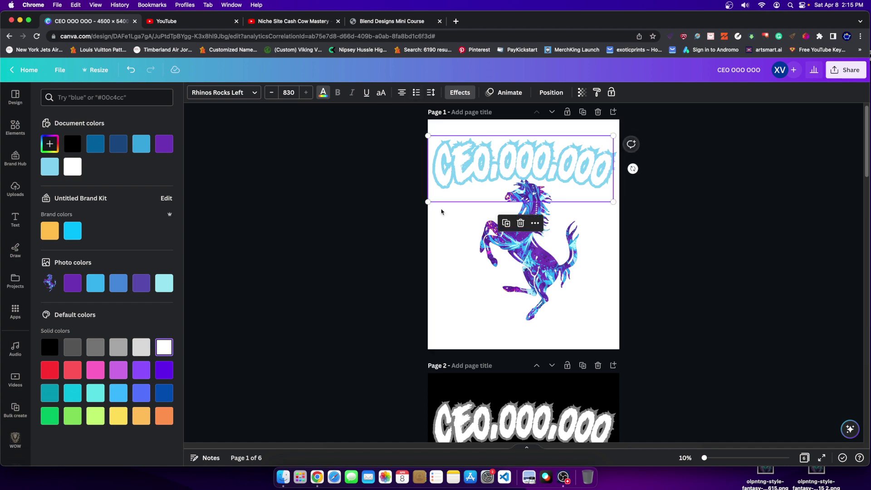
- Set the outline colour of the page 1 lettering to the lighter purple from the default solid colours
{"action": "left_click", "coordinate": [459, 92]}
{"action": "left_click", "coordinate": [160, 267]}
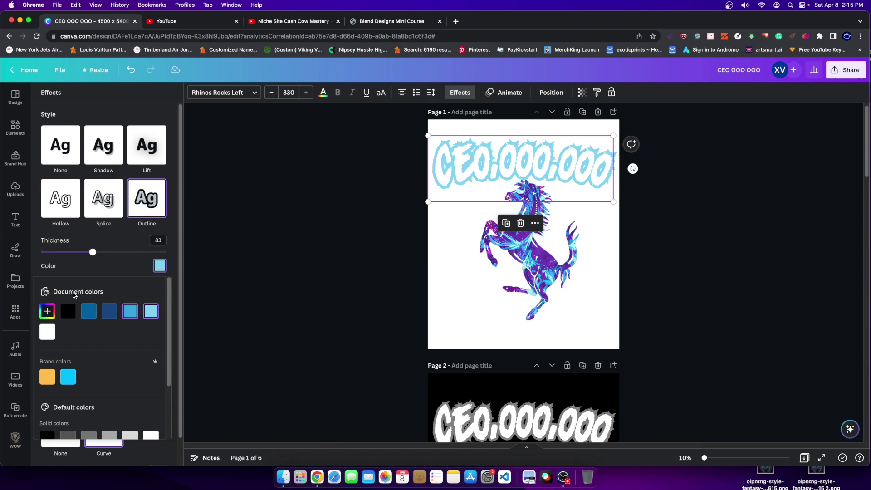
{"action": "scroll", "coordinate": [86, 363], "scroll_direction": "down", "scroll_amount": 3}
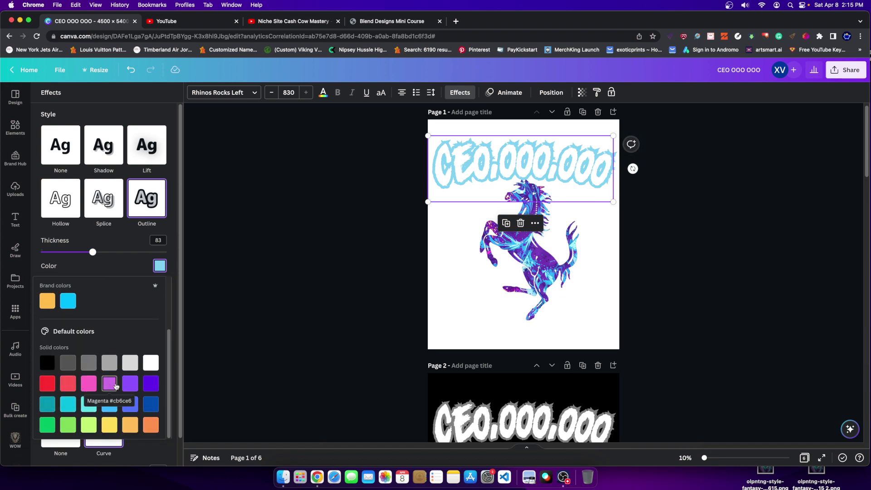
{"action": "left_click", "coordinate": [130, 384]}
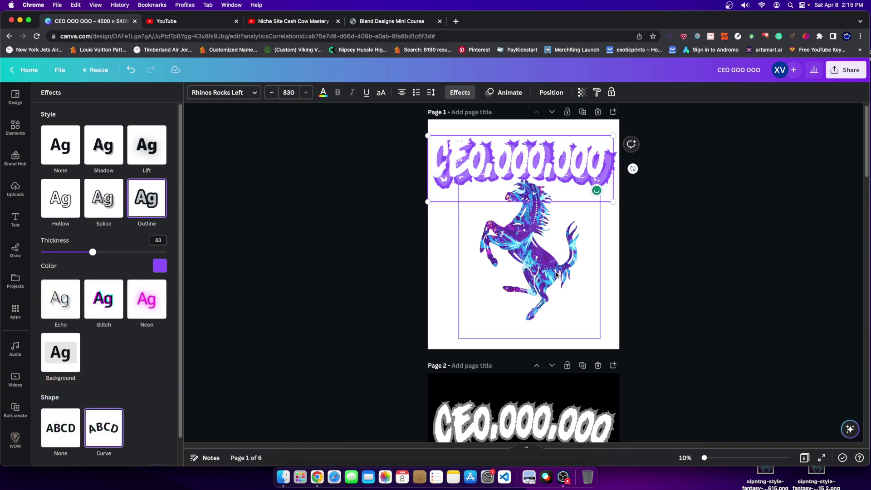
- Move the horse image slightly down to sit beneath the purple-outlined lettering
{"action": "left_click_drag", "start_coordinate": [528, 254], "coordinate": [528, 265]}
{"action": "left_click", "coordinate": [607, 284]}
{"action": "left_click", "coordinate": [497, 215]}
{"action": "left_click_drag", "start_coordinate": [496, 215], "coordinate": [496, 210]}
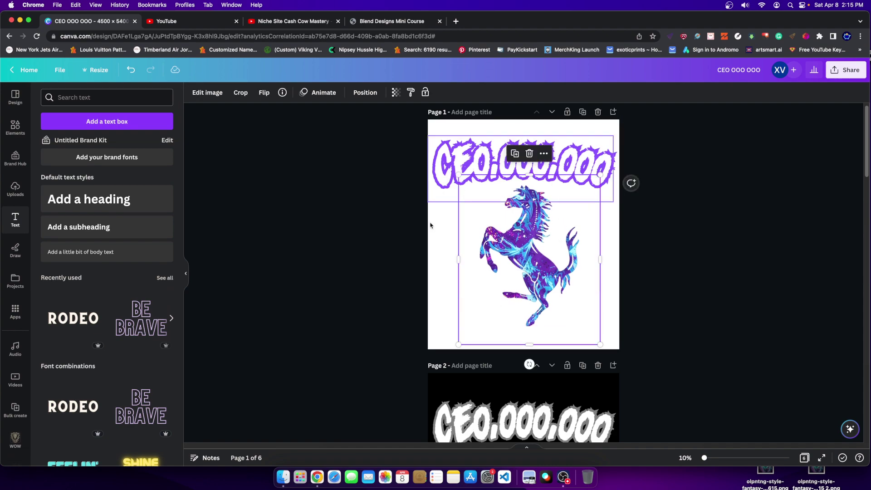
- Add a Glow shadow effect to the horse image on page 1 and open the glow's settings
{"action": "left_click", "coordinate": [207, 92]}
{"action": "left_click", "coordinate": [149, 298]}
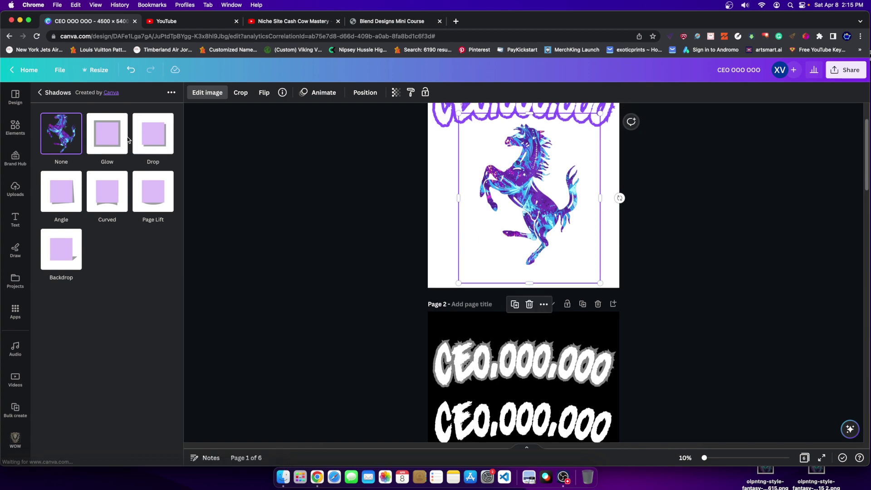
{"action": "left_click", "coordinate": [122, 137]}
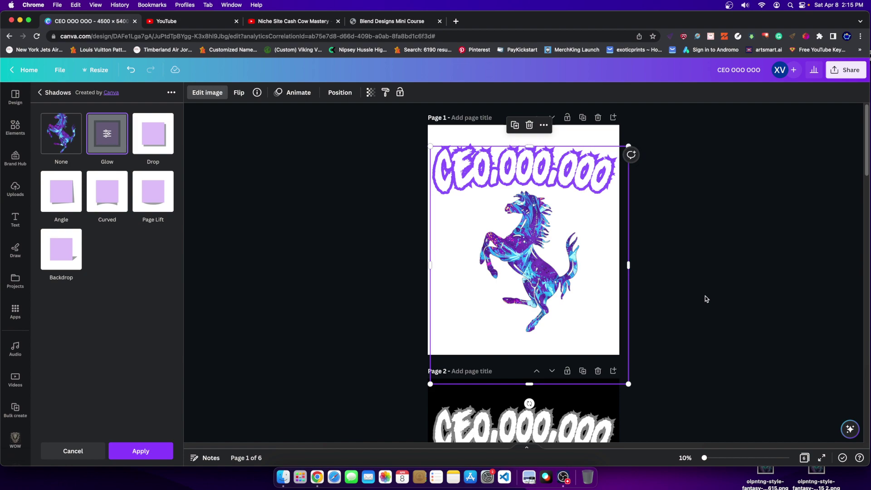
{"action": "left_click", "coordinate": [107, 134]}
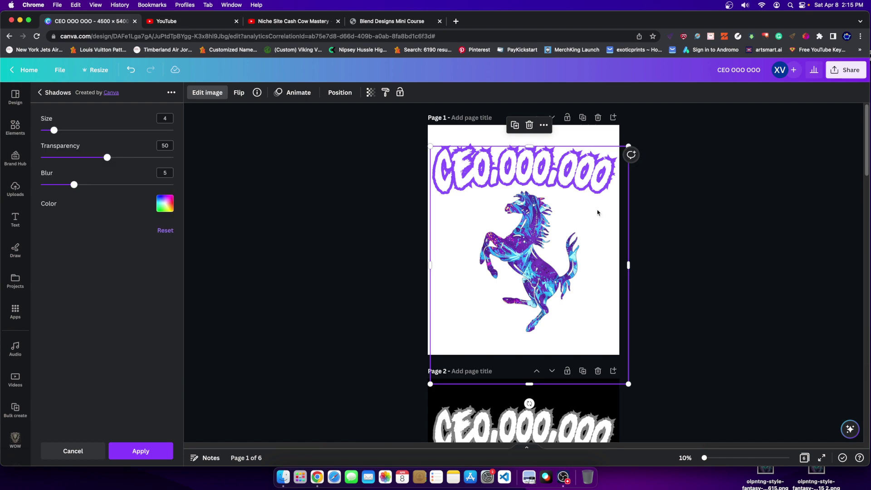
- Set the horse's glow colour to the lighter purple from the default solid colours
{"action": "left_click", "coordinate": [167, 203]}
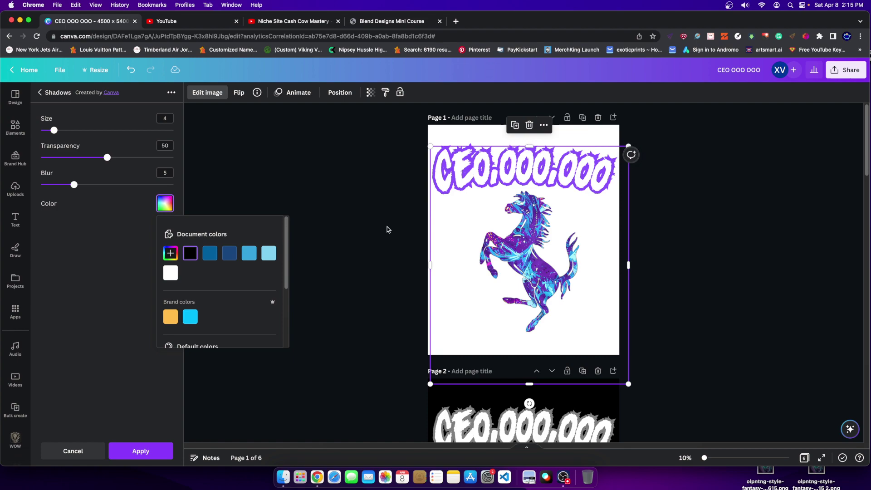
{"action": "scroll", "coordinate": [202, 284], "scroll_direction": "down", "scroll_amount": 5}
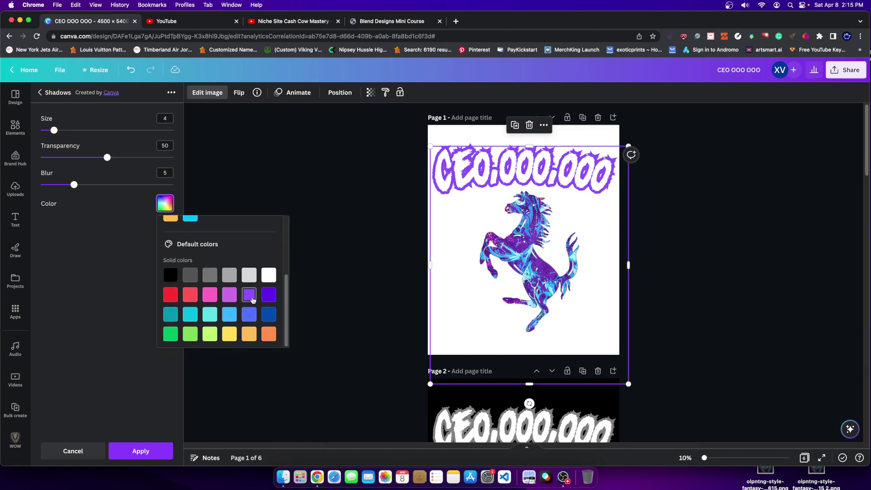
{"action": "left_click", "coordinate": [250, 295]}
{"action": "left_click", "coordinate": [100, 233]}
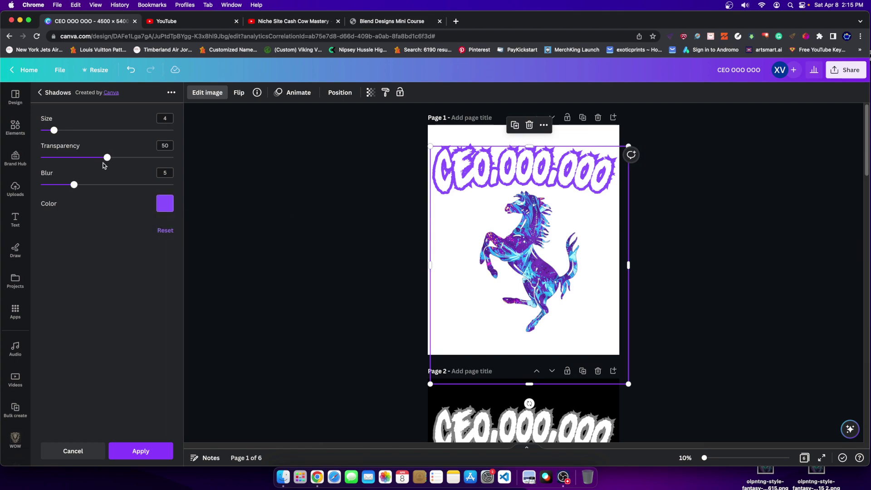
- Set the horse's glow to size 22, transparency 73 and blur 0
{"action": "mouse_move", "coordinate": [108, 159]}
{"action": "left_mouse_down"}
{"action": "mouse_move", "coordinate": [171, 157]}
{"action": "mouse_move", "coordinate": [111, 157]}
{"action": "left_mouse_up"}
{"action": "left_click", "coordinate": [138, 157]}
{"action": "left_click_drag", "start_coordinate": [47, 131], "coordinate": [114, 131]}
{"action": "left_click_drag", "start_coordinate": [76, 188], "coordinate": [229, 185]}
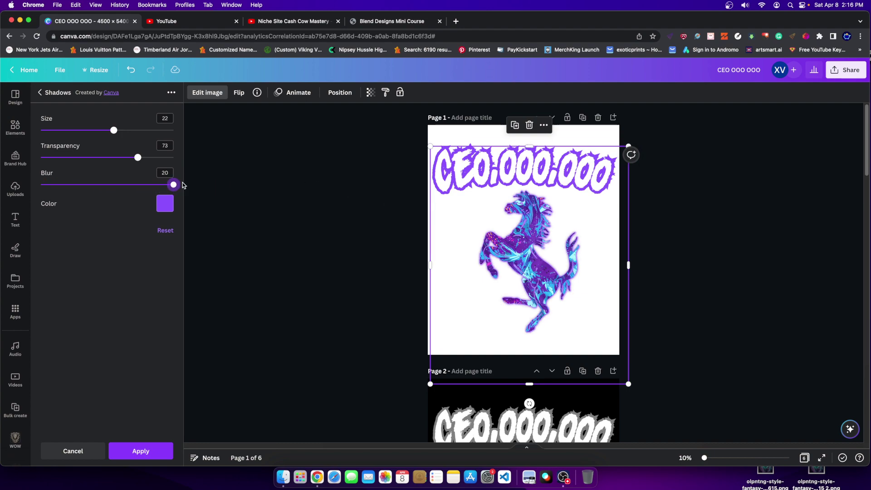
{"action": "left_click_drag", "start_coordinate": [173, 184], "coordinate": [4, 186]}
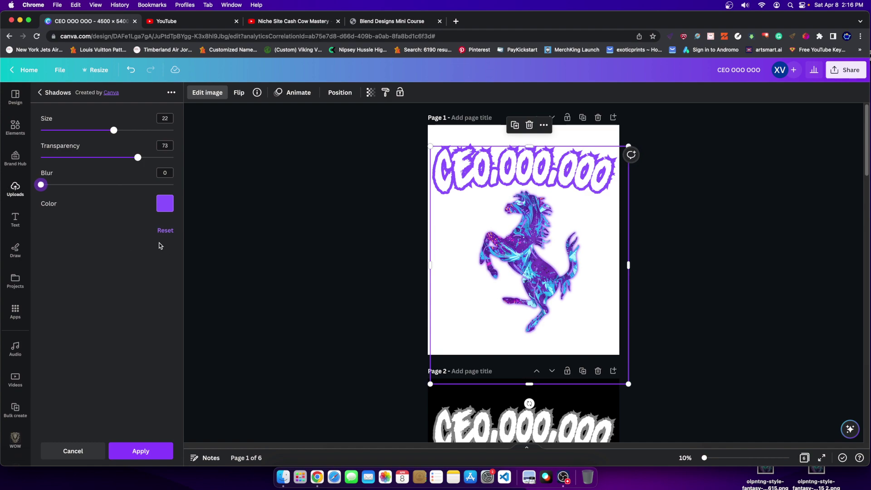
- Increase the horse's glow transparency to 100 and its size to 40, and apply the effect
{"action": "left_click_drag", "start_coordinate": [706, 459], "coordinate": [715, 458]}
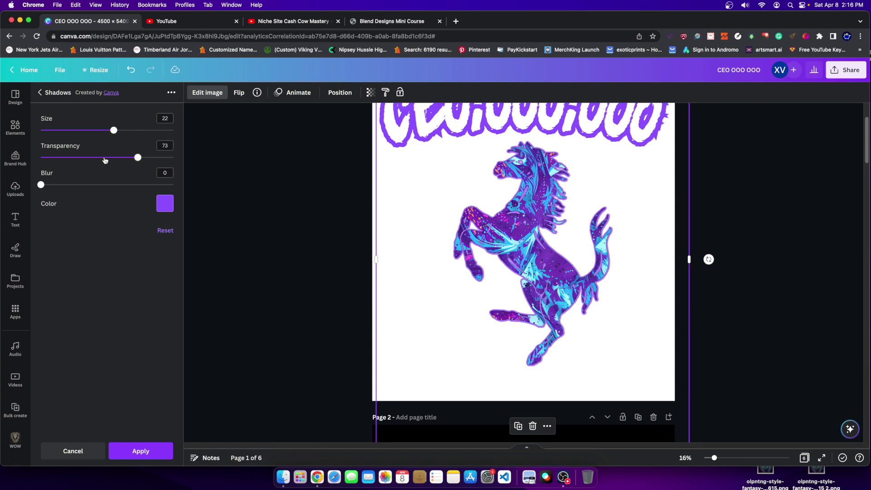
{"action": "left_click_drag", "start_coordinate": [135, 157], "coordinate": [196, 163]}
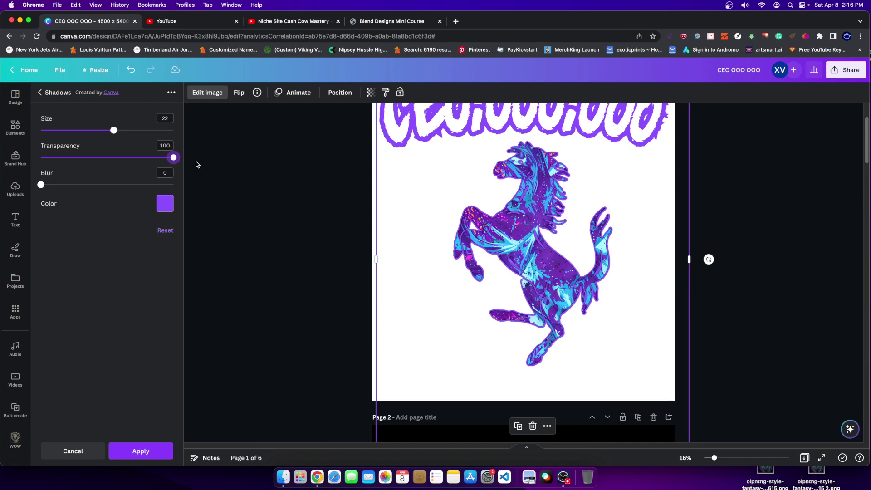
{"action": "left_click_drag", "start_coordinate": [114, 132], "coordinate": [176, 132]}
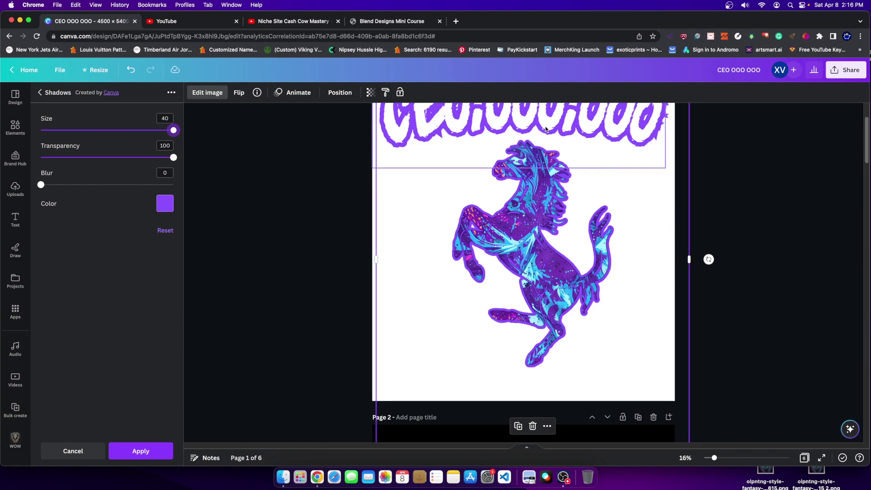
{"action": "scroll", "coordinate": [520, 258], "scroll_direction": "up", "scroll_amount": 3}
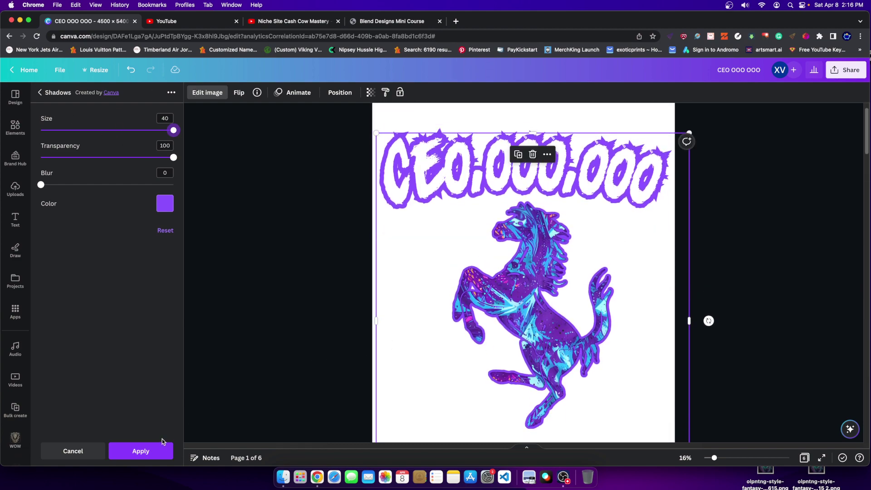
{"action": "left_click", "coordinate": [157, 450]}
{"action": "key", "text": "Escape"}
{"action": "left_click", "coordinate": [290, 341]}
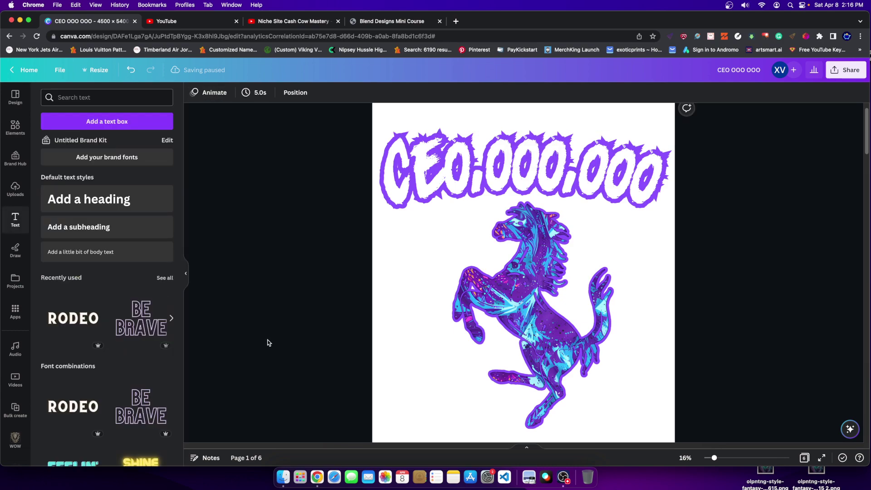
- Copy the blue camouflage pattern from page 6 and paste it onto page 1
{"action": "scroll", "coordinate": [442, 353], "scroll_direction": "down", "scroll_amount": 4}
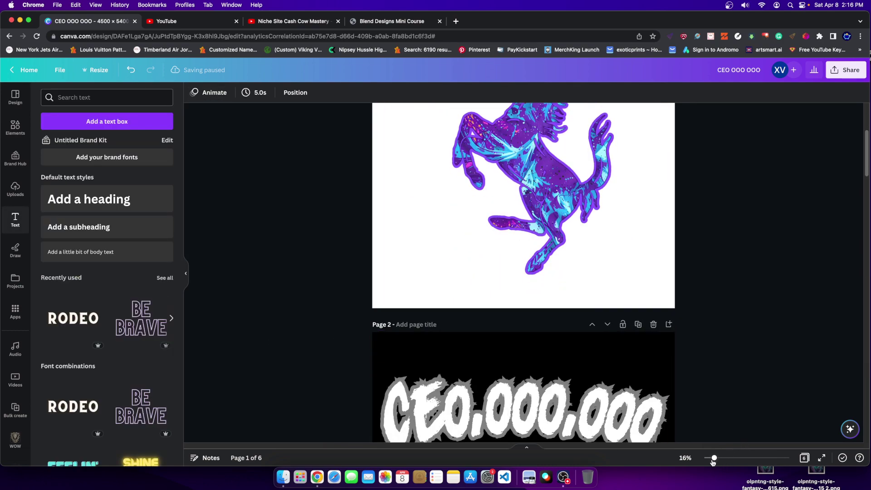
{"action": "left_click_drag", "start_coordinate": [713, 461], "coordinate": [708, 461]}
{"action": "scroll", "coordinate": [529, 236], "scroll_direction": "up", "scroll_amount": 3}
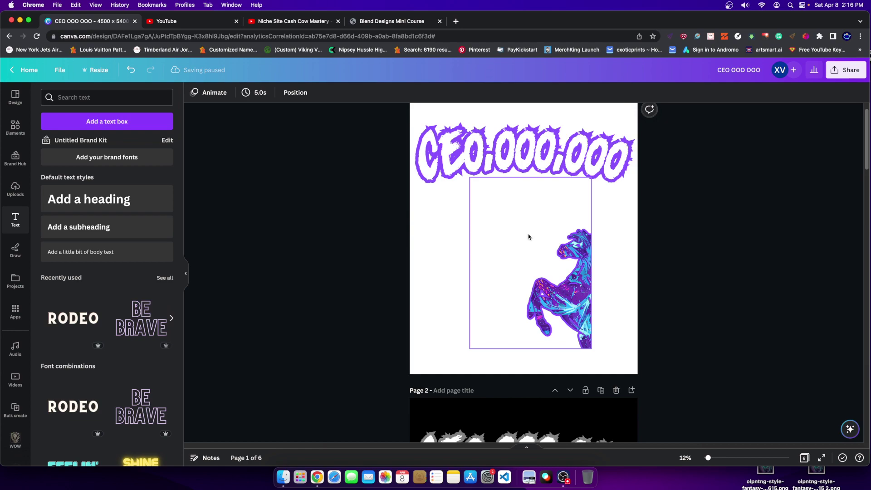
{"action": "scroll", "coordinate": [497, 349], "scroll_direction": "down", "scroll_amount": 15}
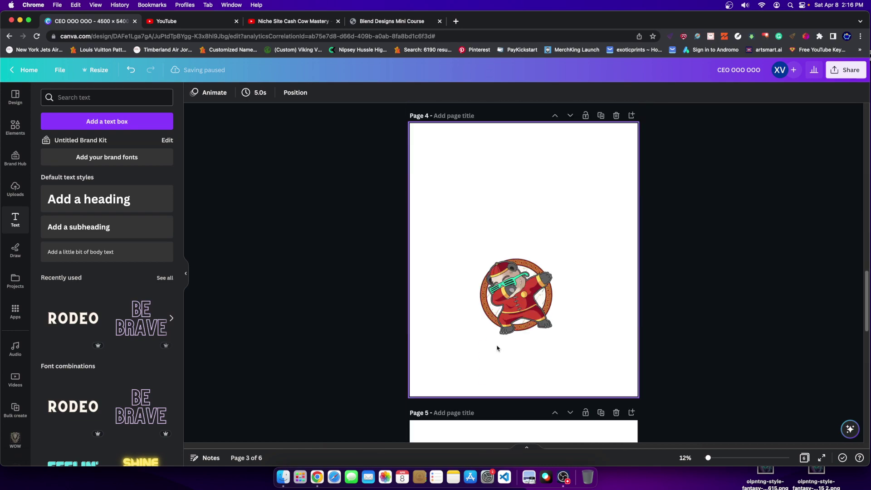
{"action": "scroll", "coordinate": [499, 318], "scroll_direction": "down", "scroll_amount": 10}
{"action": "left_click", "coordinate": [514, 272]}
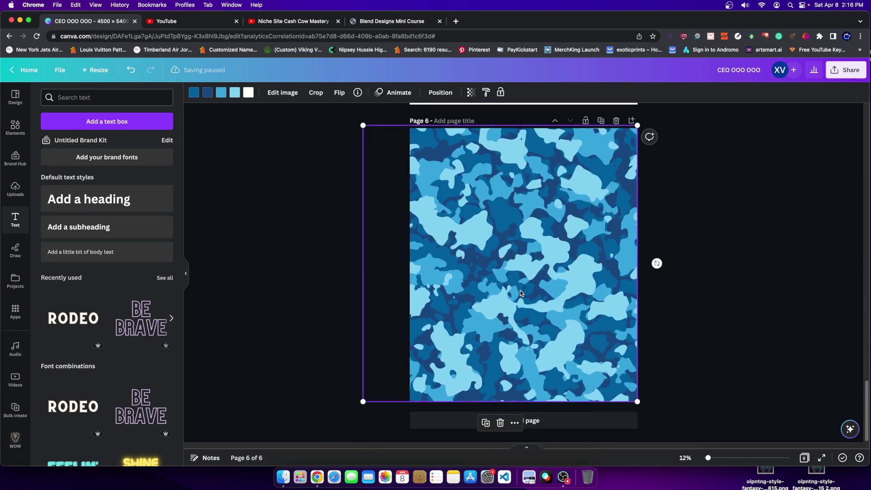
{"action": "scroll", "coordinate": [527, 277], "scroll_direction": "up", "scroll_amount": 1}
{"action": "scroll", "coordinate": [536, 255], "scroll_direction": "up", "scroll_amount": 15}
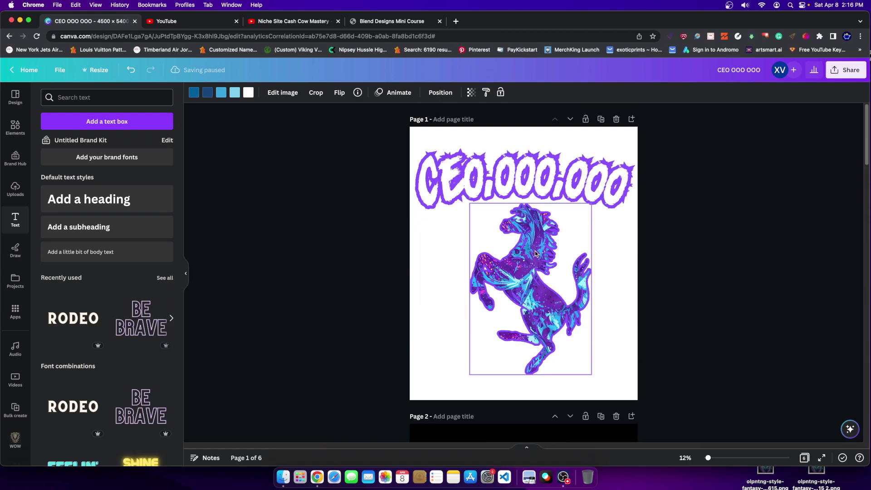
{"action": "left_click", "coordinate": [541, 254]}
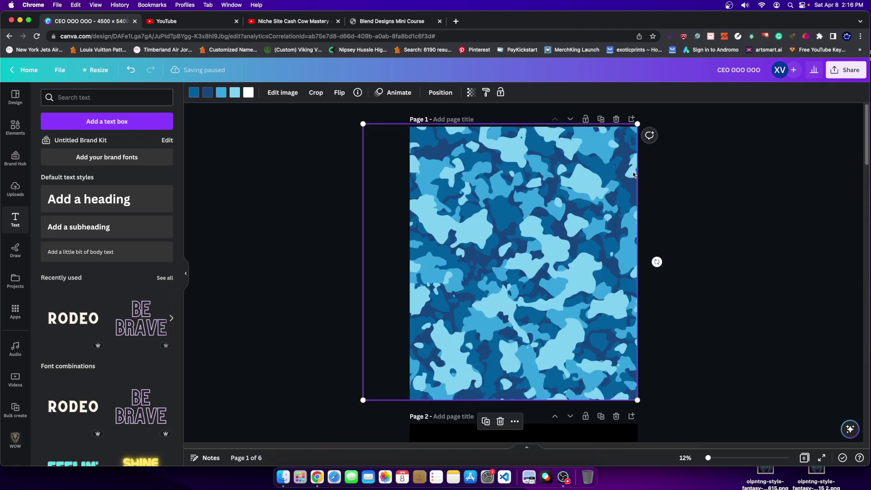
- Place the camouflage pattern behind the lettering and horse on page 1 so that it covers the whole page
{"action": "left_click", "coordinate": [441, 92]}
{"action": "left_click", "coordinate": [136, 132]}
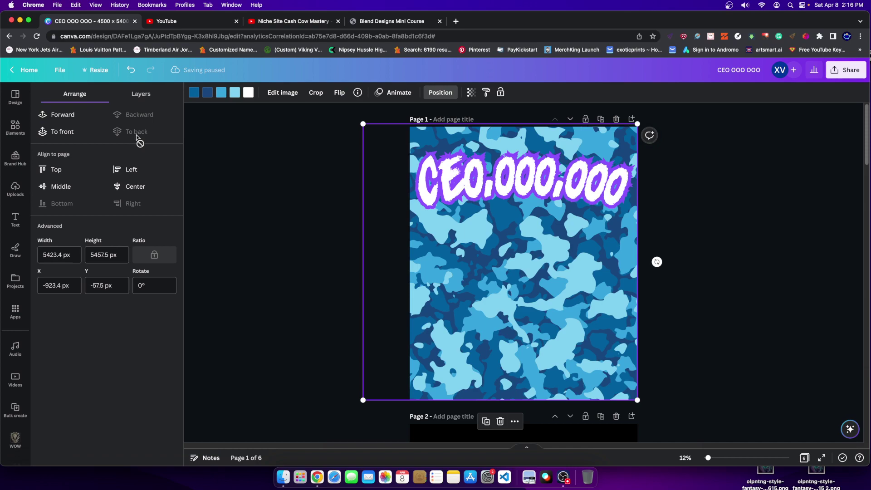
{"action": "left_click_drag", "start_coordinate": [628, 309], "coordinate": [537, 330]}
{"action": "left_click", "coordinate": [569, 297]}
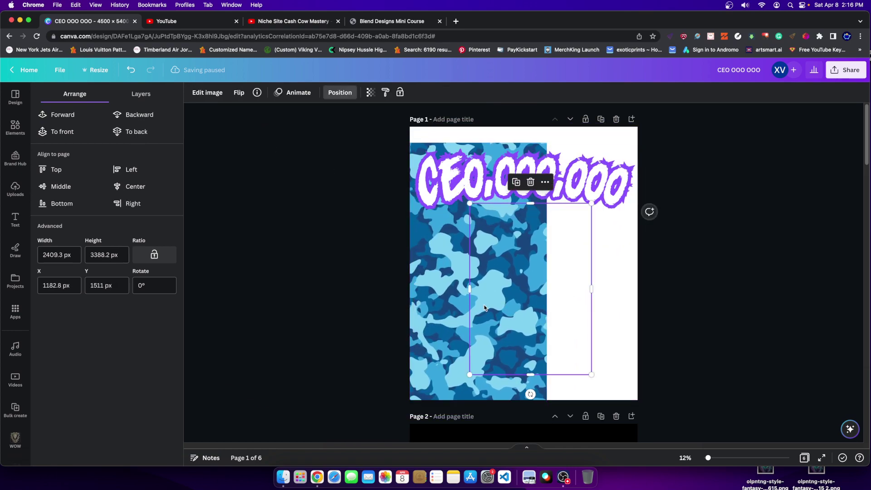
{"action": "left_click_drag", "start_coordinate": [428, 273], "coordinate": [560, 291]}
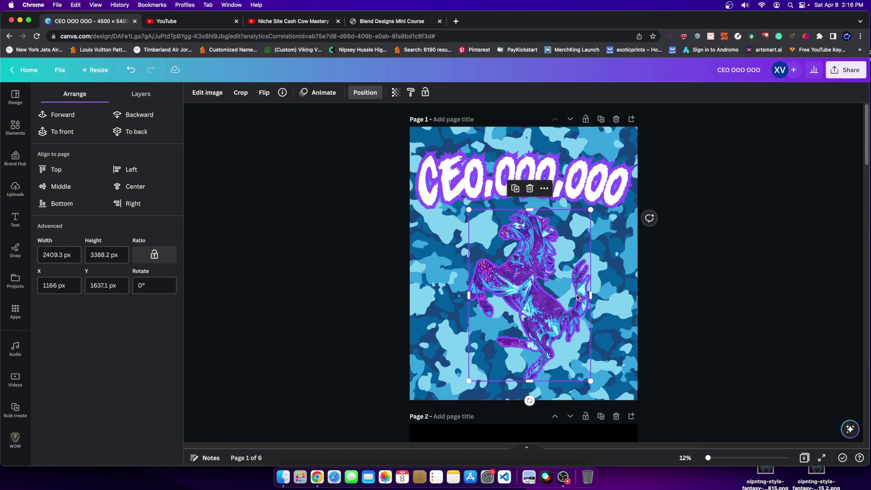
- Examine the purple outlines of the page 1 lettering and horse against the camouflage, and compare with the page 2 lettering
{"action": "left_click", "coordinate": [618, 336]}
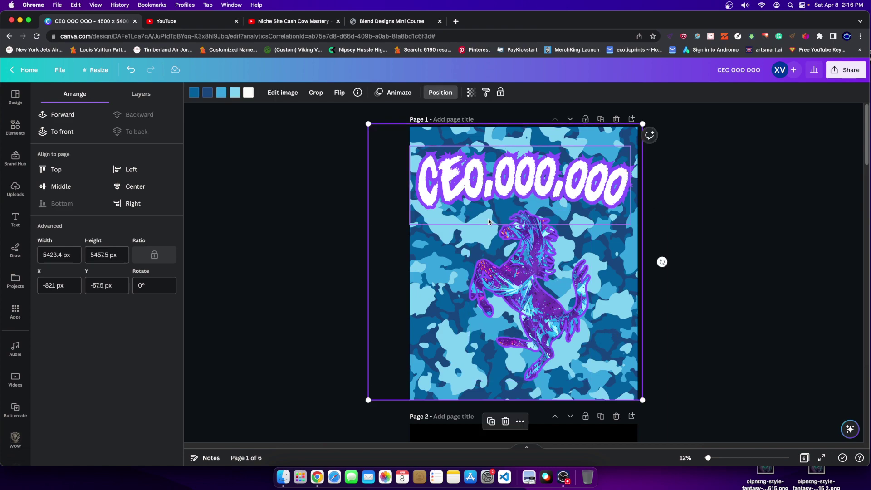
{"action": "left_click", "coordinate": [555, 172]}
{"action": "left_click", "coordinate": [523, 259]}
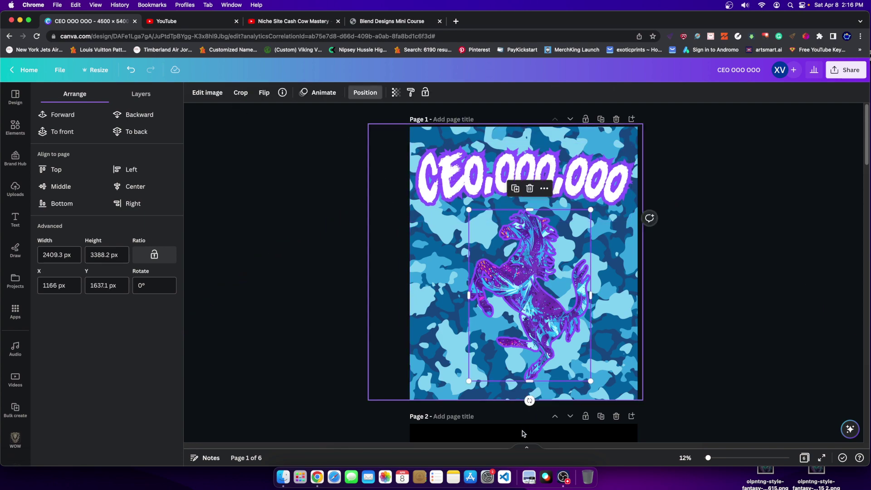
{"action": "left_click", "coordinate": [715, 458]}
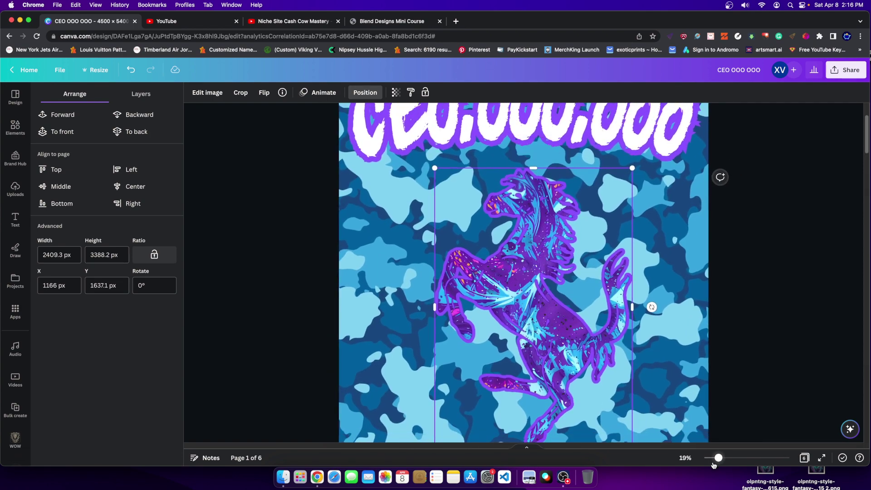
{"action": "left_click_drag", "start_coordinate": [716, 459], "coordinate": [706, 459]}
{"action": "left_click", "coordinate": [741, 296]}
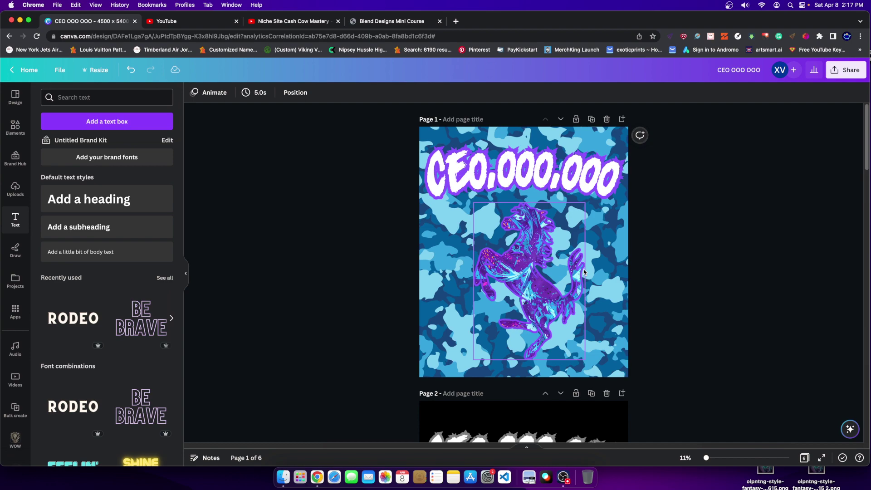
{"action": "scroll", "coordinate": [543, 355], "scroll_direction": "down", "scroll_amount": 10}
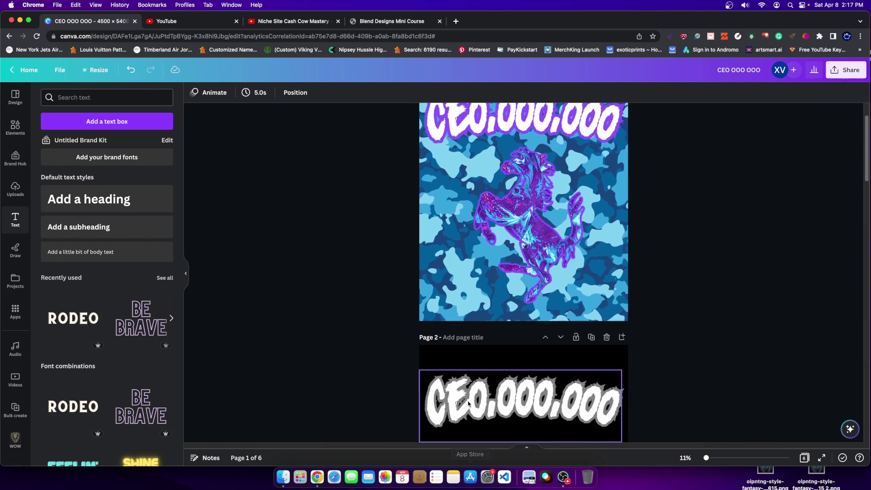
{"action": "scroll", "coordinate": [410, 387], "scroll_direction": "up", "scroll_amount": 10}
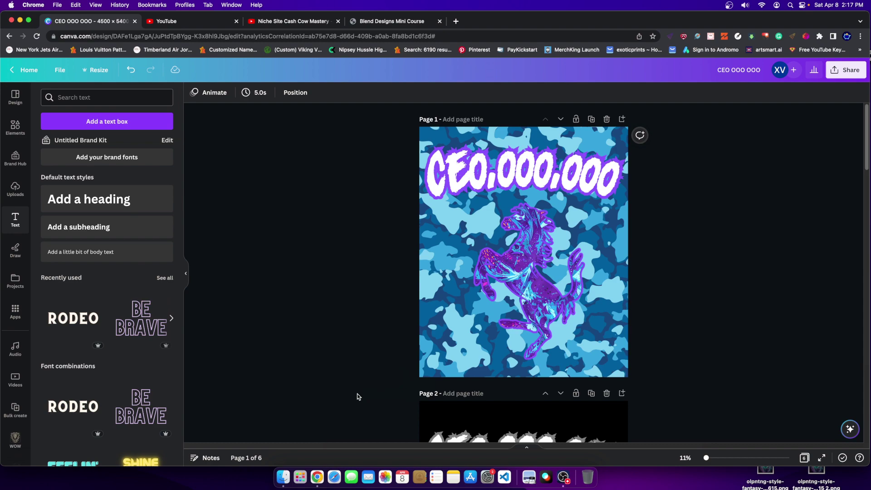
{"action": "scroll", "coordinate": [358, 396], "scroll_direction": "down", "scroll_amount": 8}
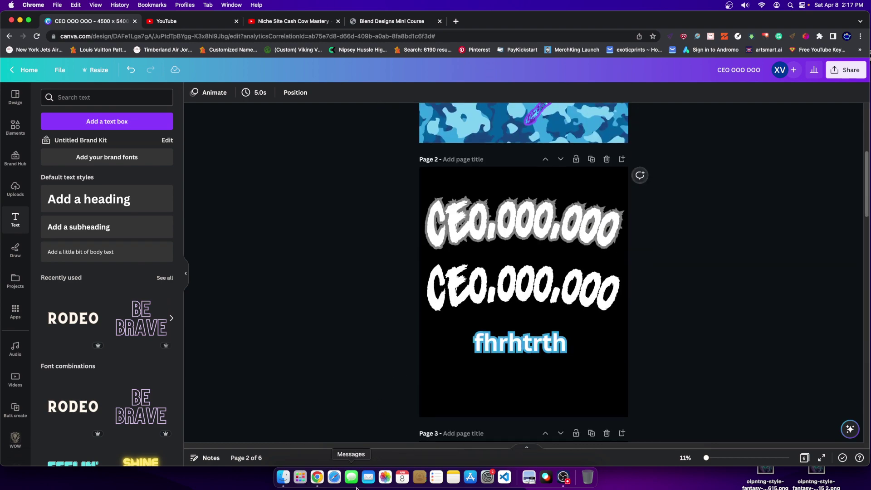
- Switch to Finder and open the two recent camouflage hoodie mockup images together in Preview
{"action": "left_click", "coordinate": [283, 477]}
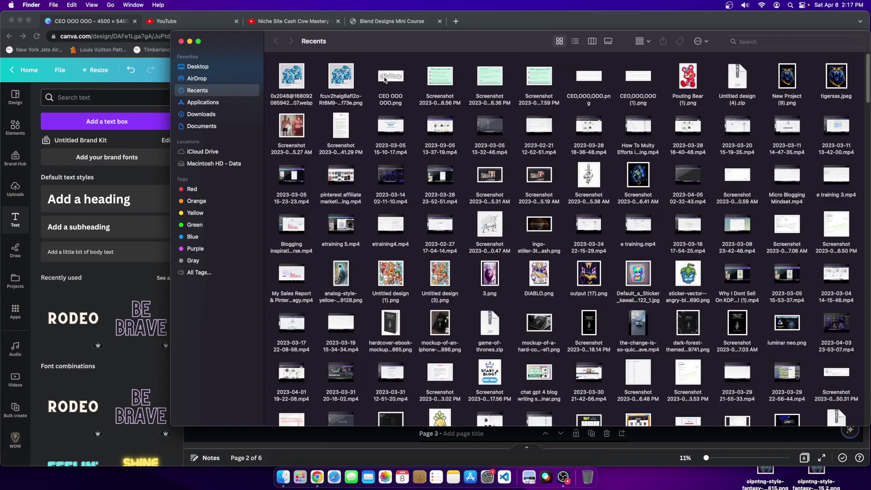
{"action": "left_click_drag", "start_coordinate": [369, 82], "coordinate": [285, 74]}
{"action": "double_click", "coordinate": [294, 79]}
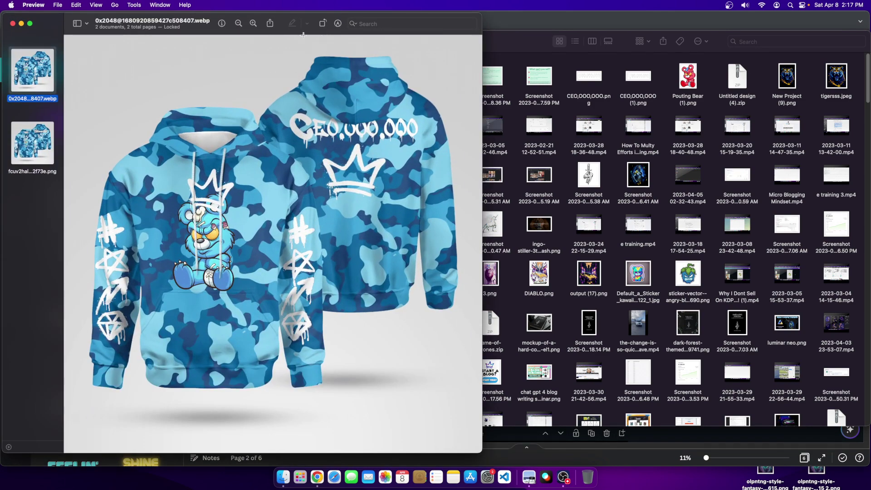
{"action": "left_click_drag", "start_coordinate": [181, 26], "coordinate": [431, 26]}
- Compare the CEO.OOO.OOO lettering on the two hoodie mockups, enlarging the PNG version for a closer look
{"action": "left_click", "coordinate": [279, 144]}
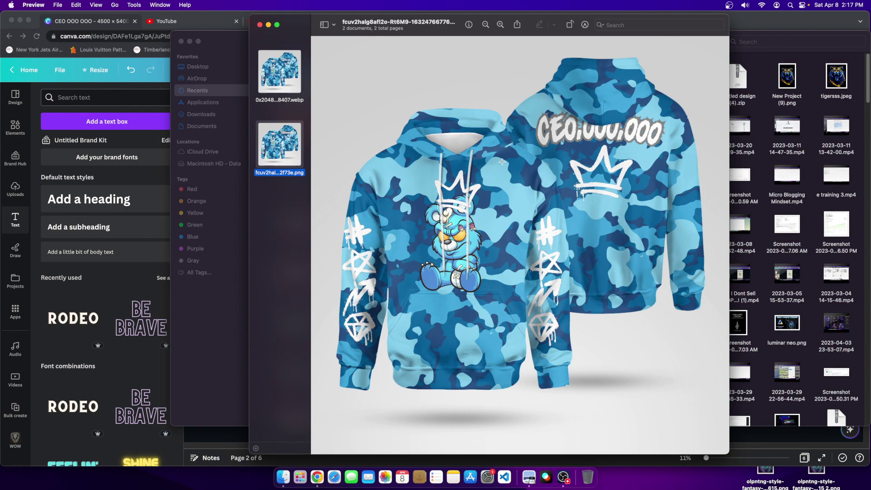
{"action": "left_click", "coordinate": [291, 92]}
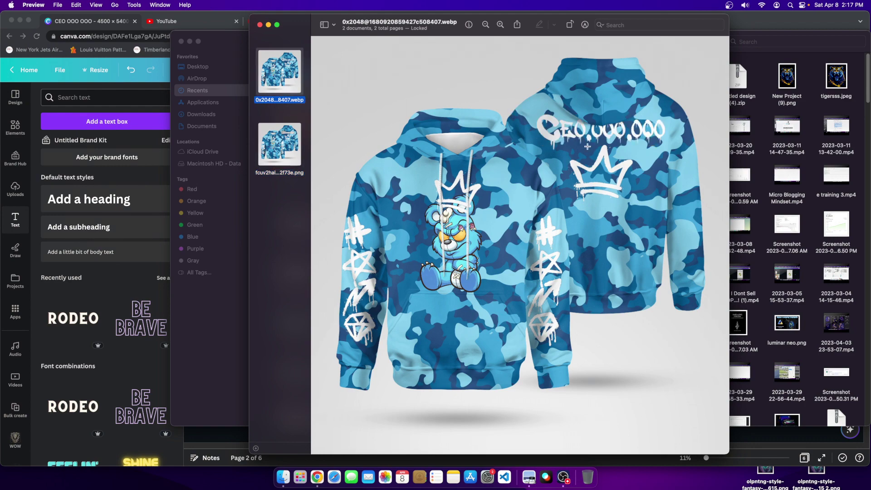
{"action": "left_click", "coordinate": [301, 136]}
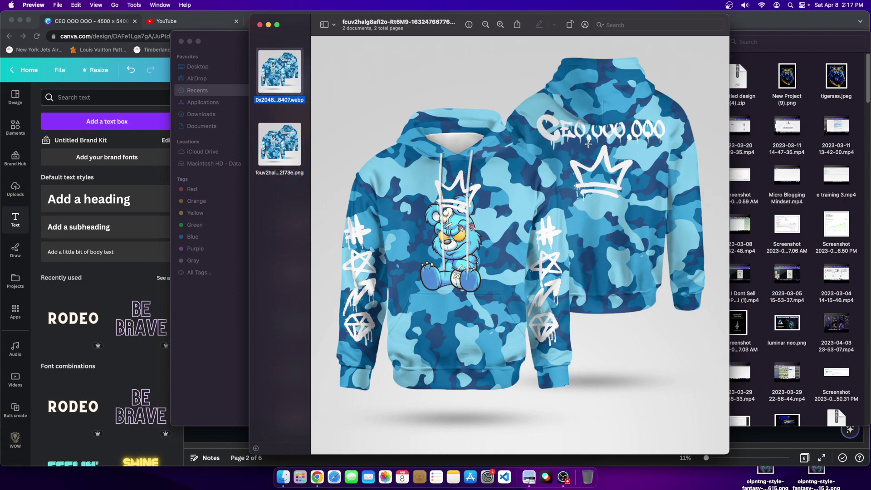
{"action": "left_click", "coordinate": [500, 25]}
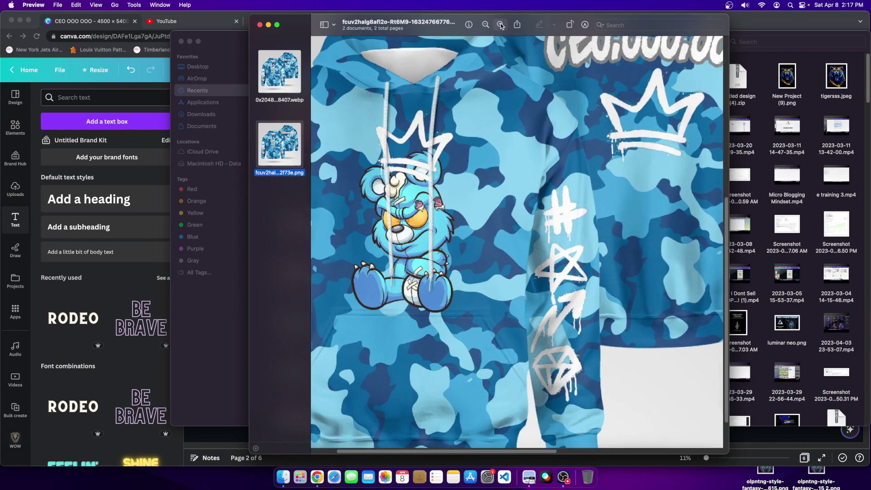
{"action": "scroll", "coordinate": [633, 278], "scroll_direction": "up", "scroll_amount": 2}
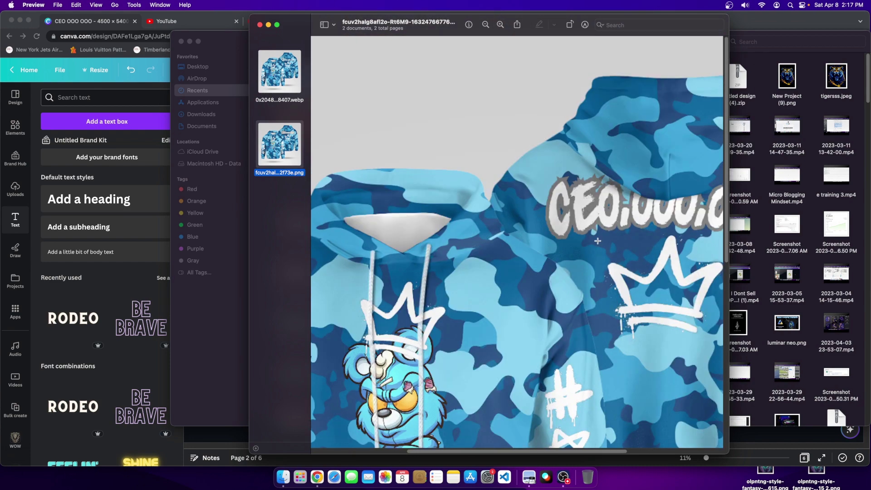
{"action": "left_click", "coordinate": [269, 101]}
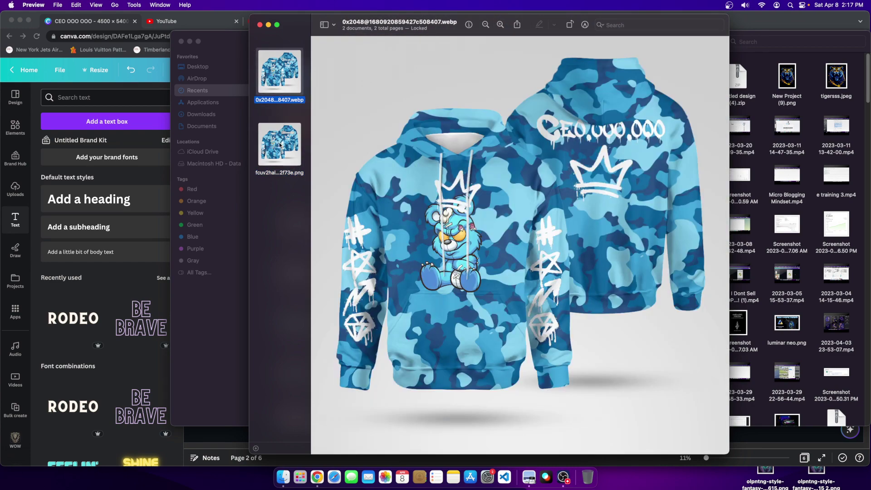
{"action": "left_click", "coordinate": [280, 146]}
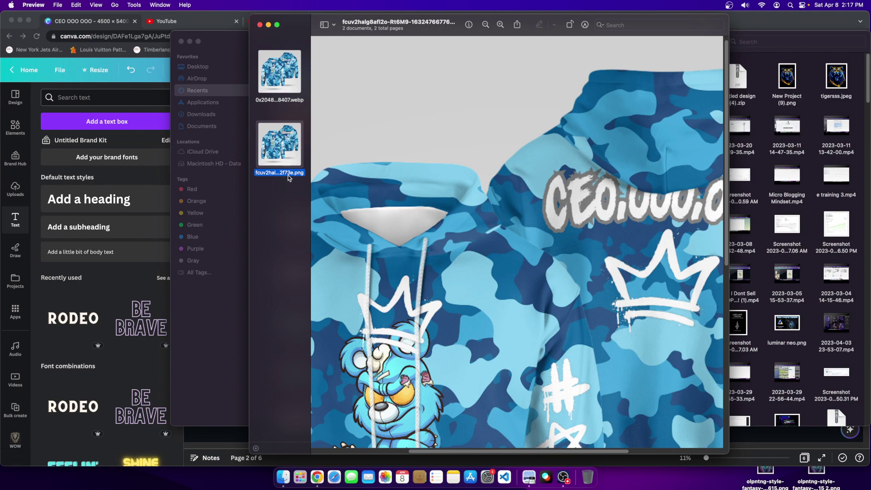